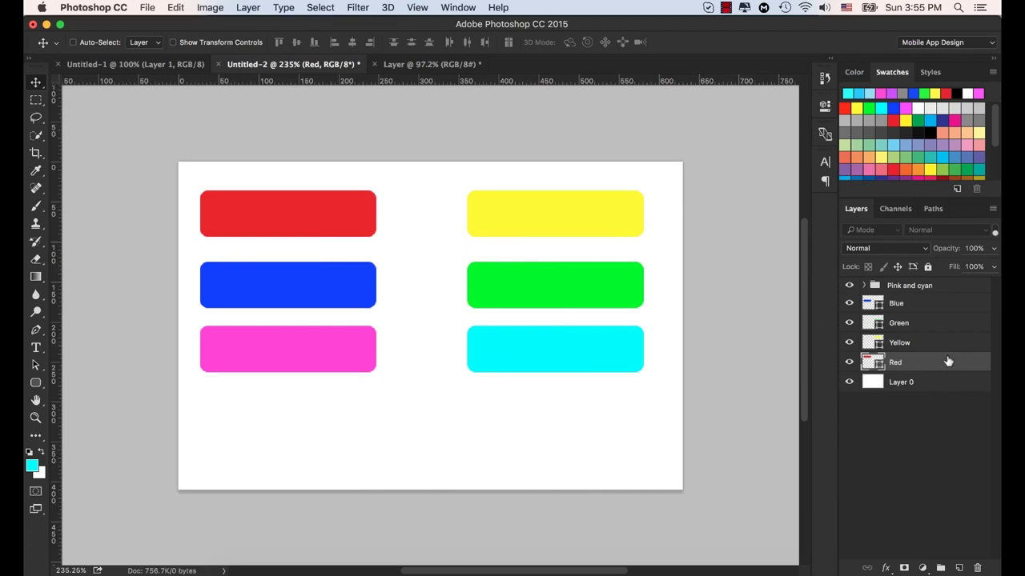
Step: Add a Drop Shadow effect to the Red layer and move its settings dialog off the red shape
{"action": "left_click", "coordinate": [903, 359]}
{"action": "left_click", "coordinate": [887, 569]}
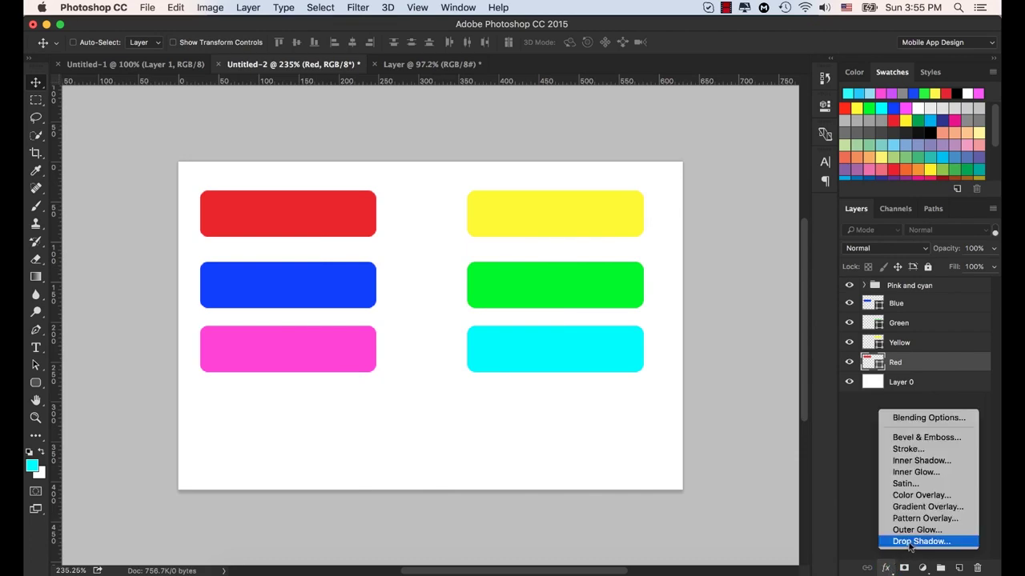
{"action": "left_click", "coordinate": [919, 542]}
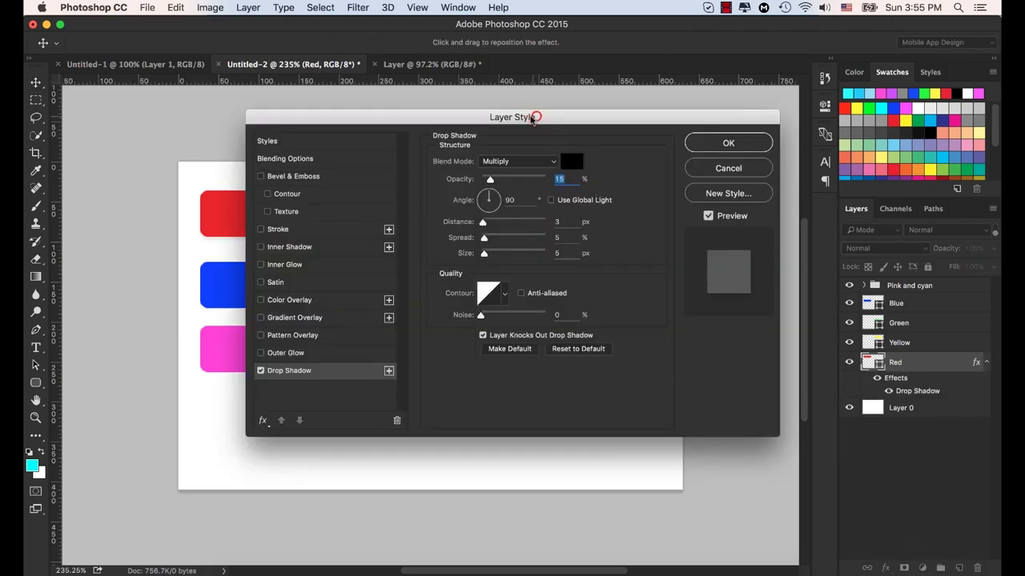
{"action": "left_click_drag", "start_coordinate": [533, 114], "coordinate": [698, 81]}
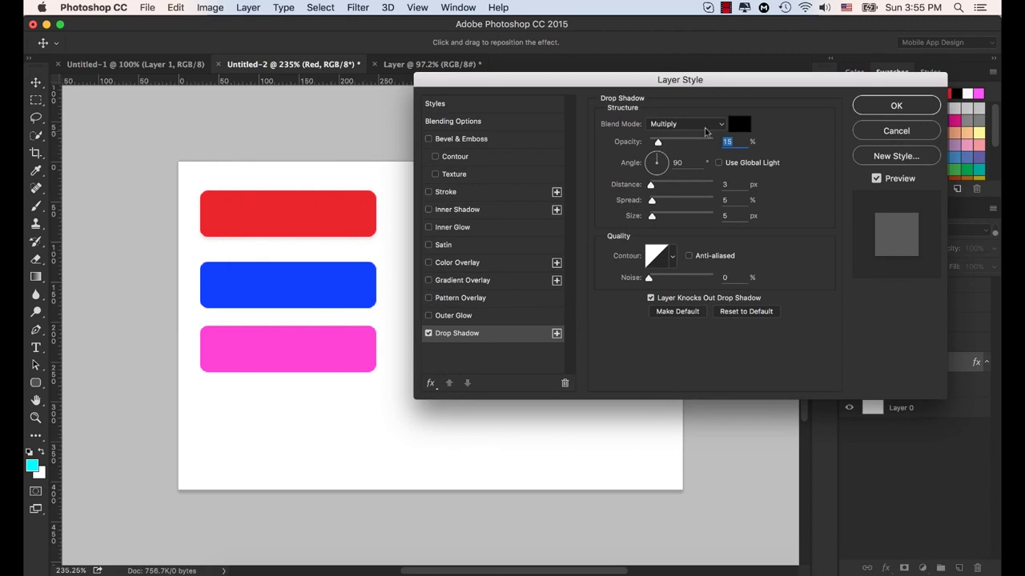
Step: Set the red shape's drop shadow to Normal blend mode and 100% opacity
{"action": "left_click", "coordinate": [719, 126]}
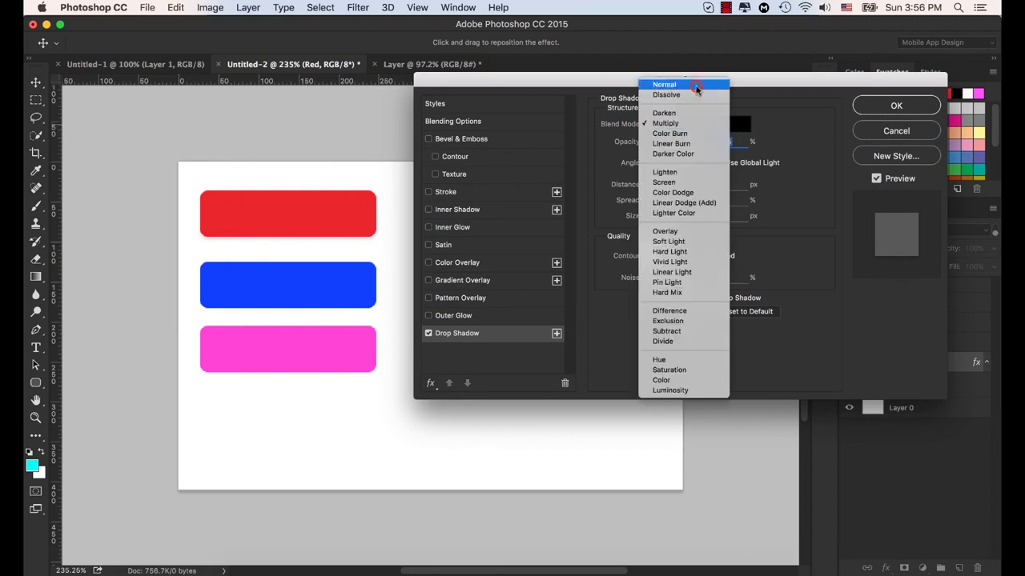
{"action": "left_click", "coordinate": [695, 84]}
{"action": "left_click_drag", "start_coordinate": [658, 142], "coordinate": [715, 147]}
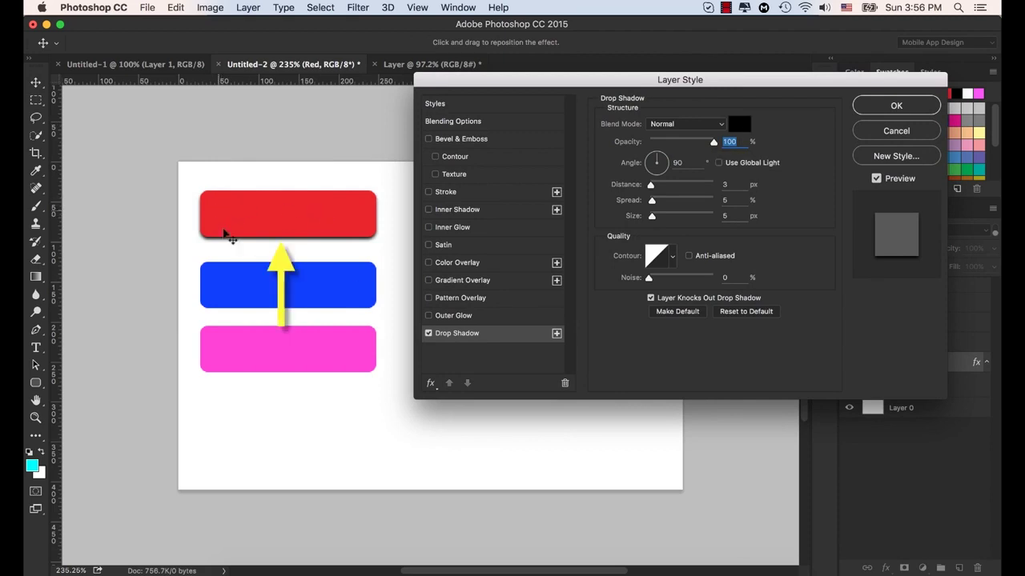
{"action": "left_click_drag", "start_coordinate": [616, 90], "coordinate": [593, 90]}
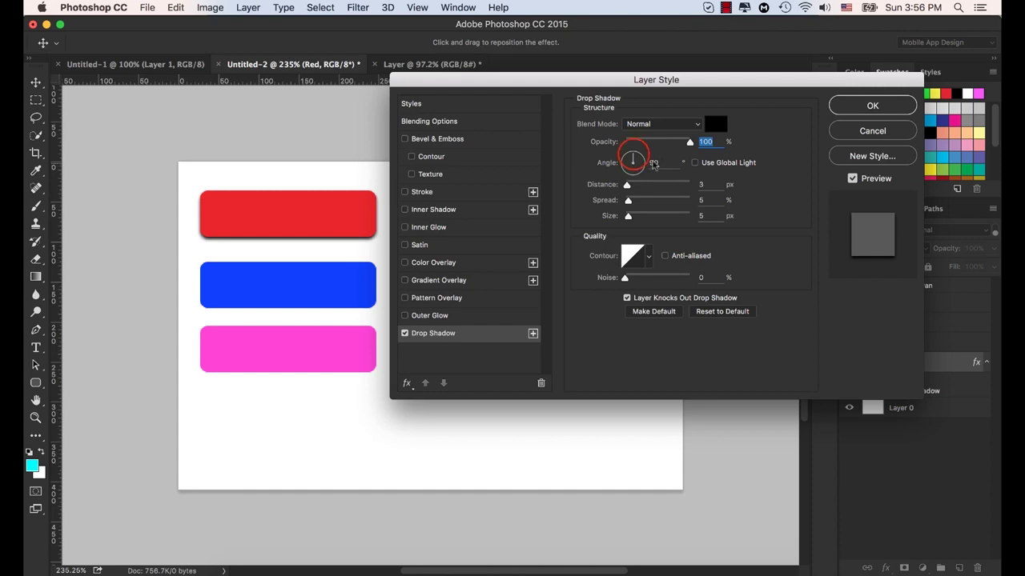
Step: Try drop shadow angles of -90°, -176° and 2° on the red shape and return the angle to 90°
{"action": "left_click_drag", "start_coordinate": [634, 155], "coordinate": [632, 184]}
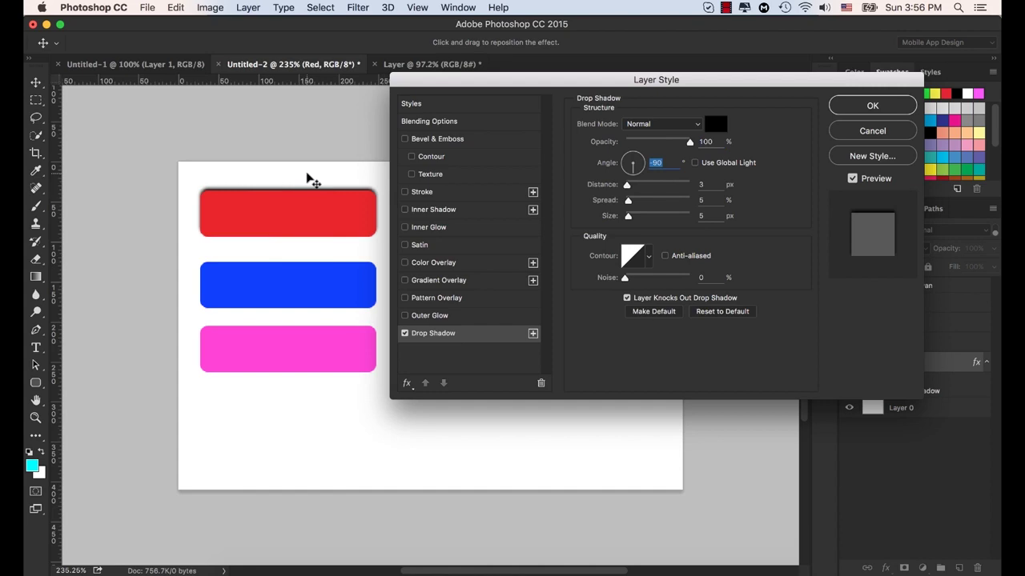
{"action": "left_click_drag", "start_coordinate": [625, 183], "coordinate": [613, 168]}
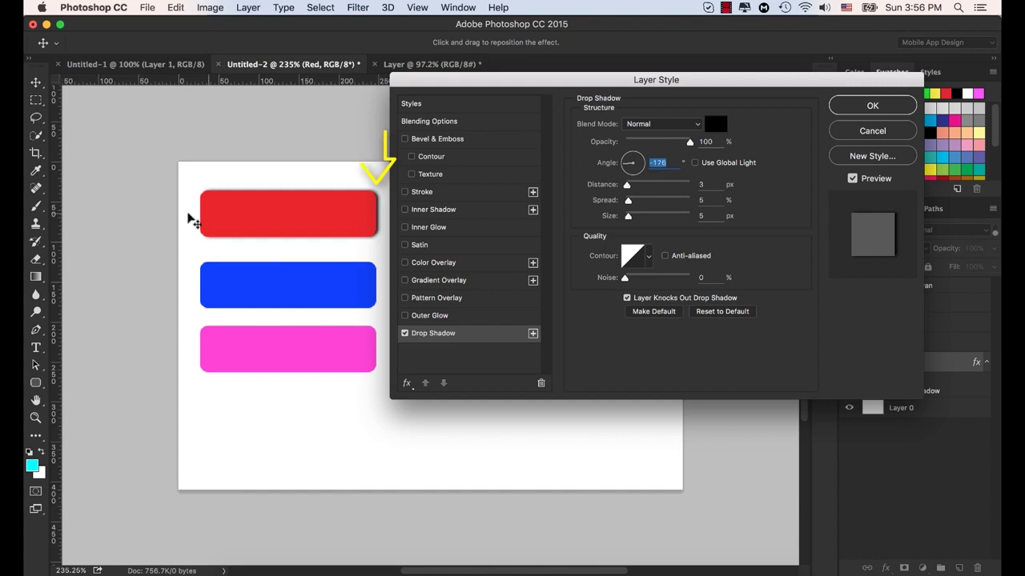
{"action": "left_click_drag", "start_coordinate": [625, 168], "coordinate": [651, 162]}
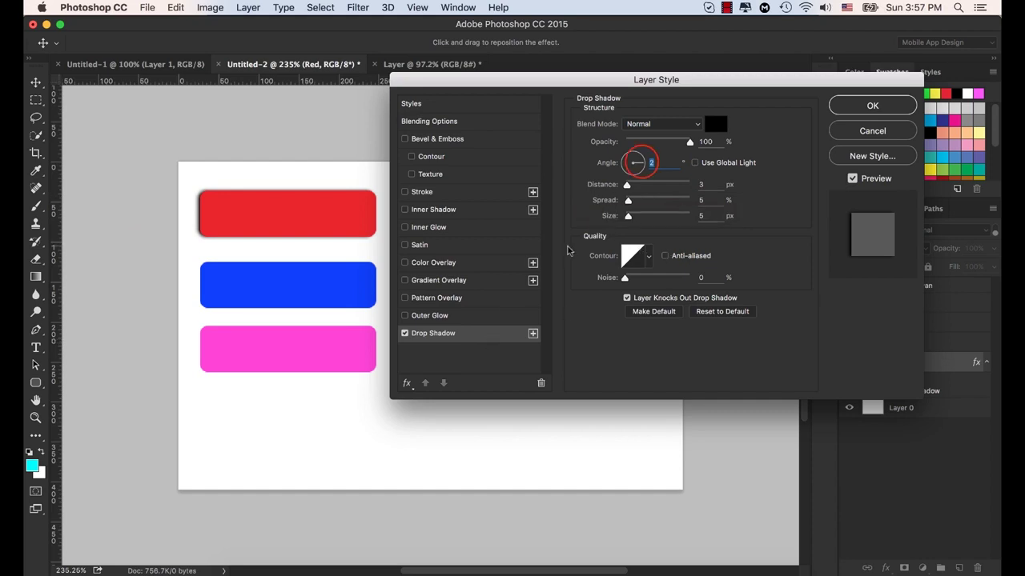
{"action": "left_click_drag", "start_coordinate": [646, 170], "coordinate": [634, 150]}
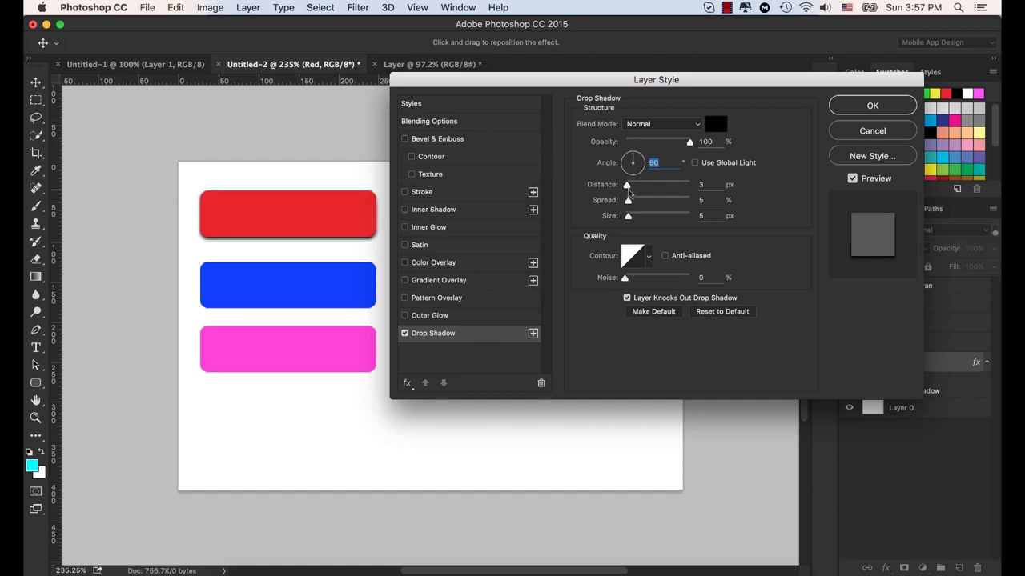
Step: Set the drop shadow's distance to 12 px, trying a spread of 100% before reducing it to 8%
{"action": "left_click", "coordinate": [628, 186]}
{"action": "mouse_move", "coordinate": [629, 189]}
{"action": "left_mouse_down"}
{"action": "mouse_move", "coordinate": [644, 189]}
{"action": "mouse_move", "coordinate": [631, 202]}
{"action": "left_mouse_up"}
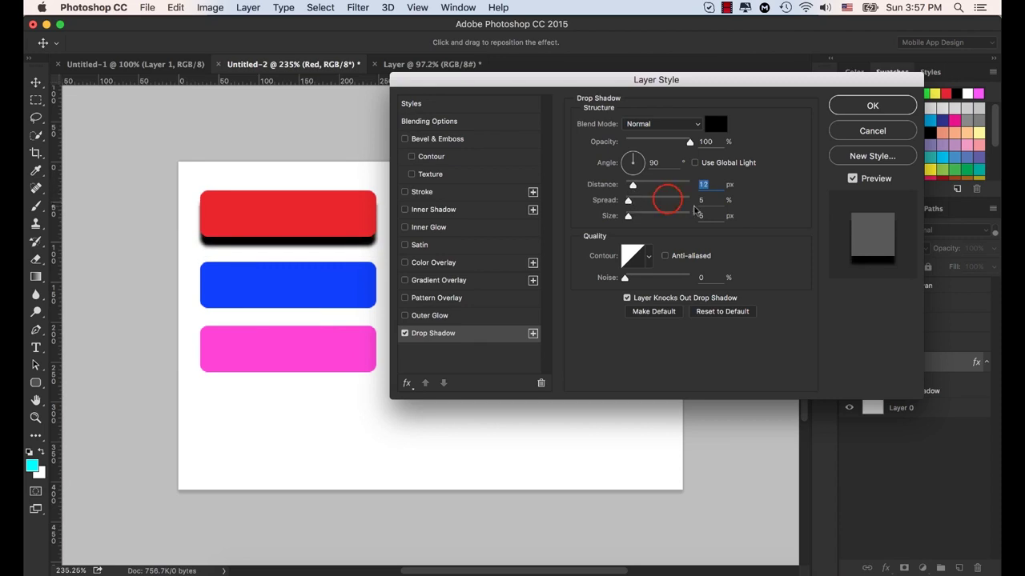
{"action": "left_click_drag", "start_coordinate": [710, 200], "coordinate": [668, 200]}
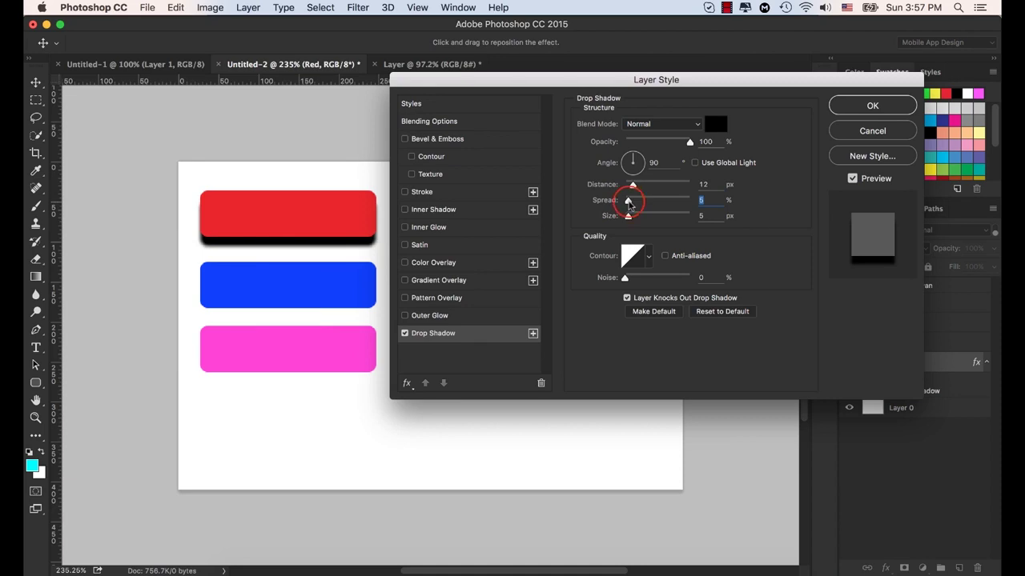
{"action": "left_click_drag", "start_coordinate": [629, 201], "coordinate": [695, 206]}
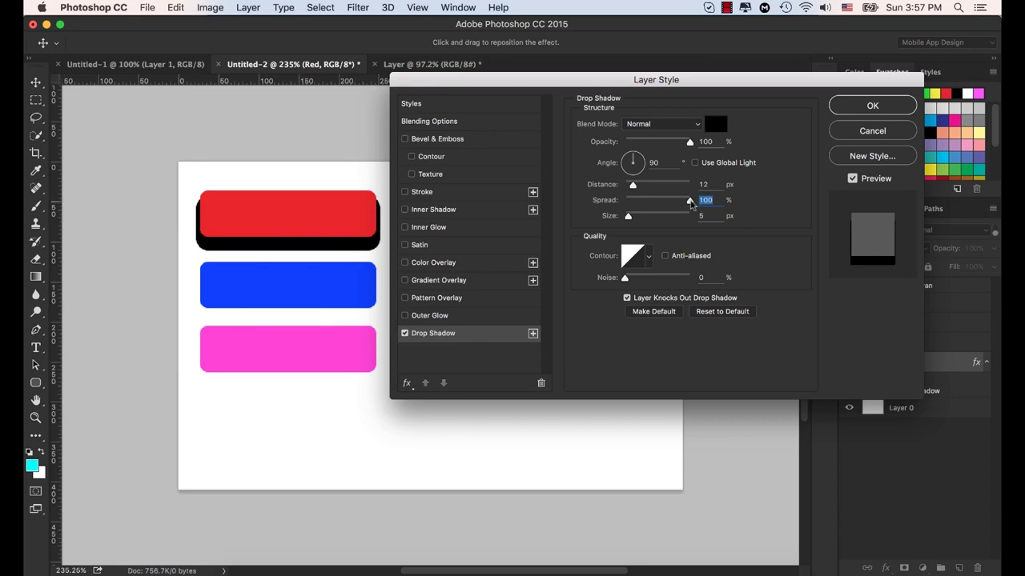
{"action": "left_click_drag", "start_coordinate": [690, 204], "coordinate": [630, 224]}
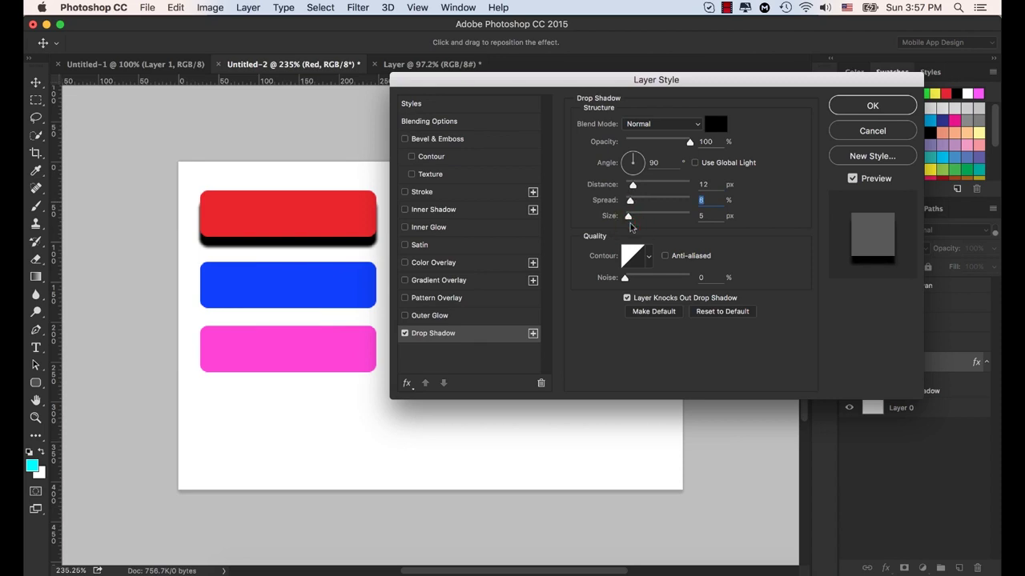
{"action": "left_click", "coordinate": [703, 215]}
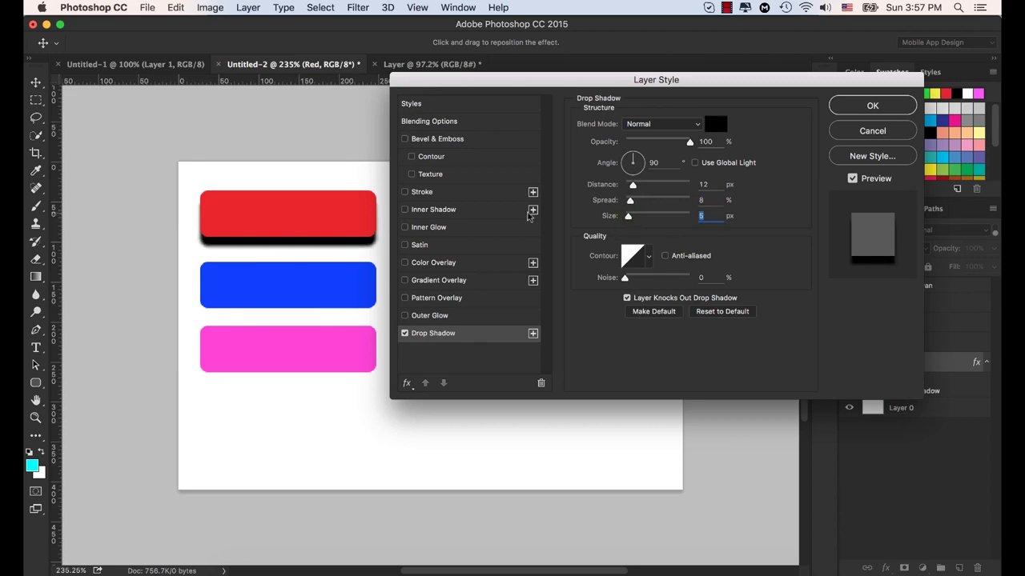
{"action": "mouse_move", "coordinate": [627, 217]}
{"action": "left_mouse_down"}
{"action": "mouse_move", "coordinate": [685, 219]}
{"action": "mouse_move", "coordinate": [628, 221]}
{"action": "left_mouse_up"}
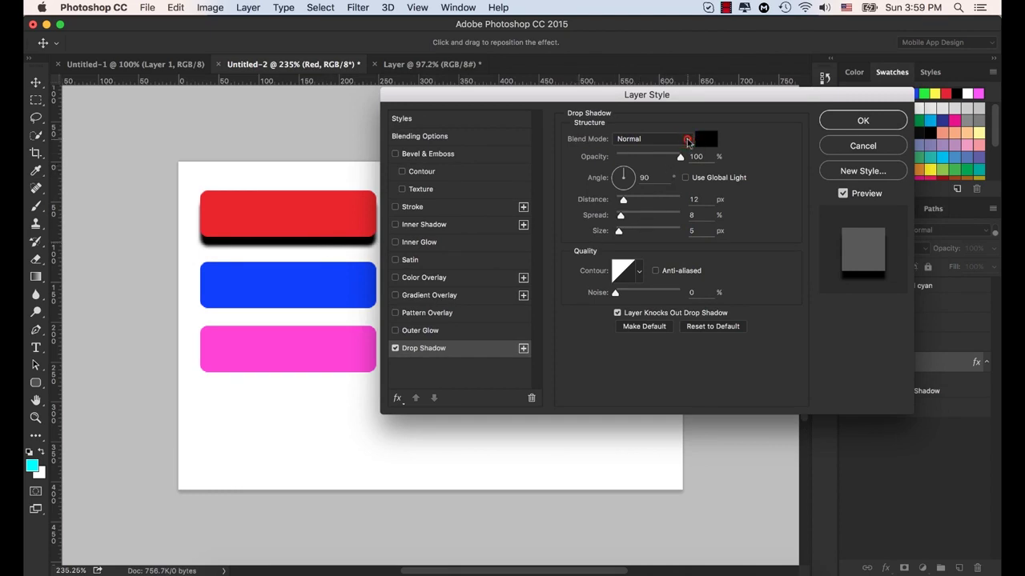
Step: Set the drop shadow to Multiply at 42% opacity, with 2 px distance, 2% spread and 2 px size
{"action": "left_click", "coordinate": [687, 139]}
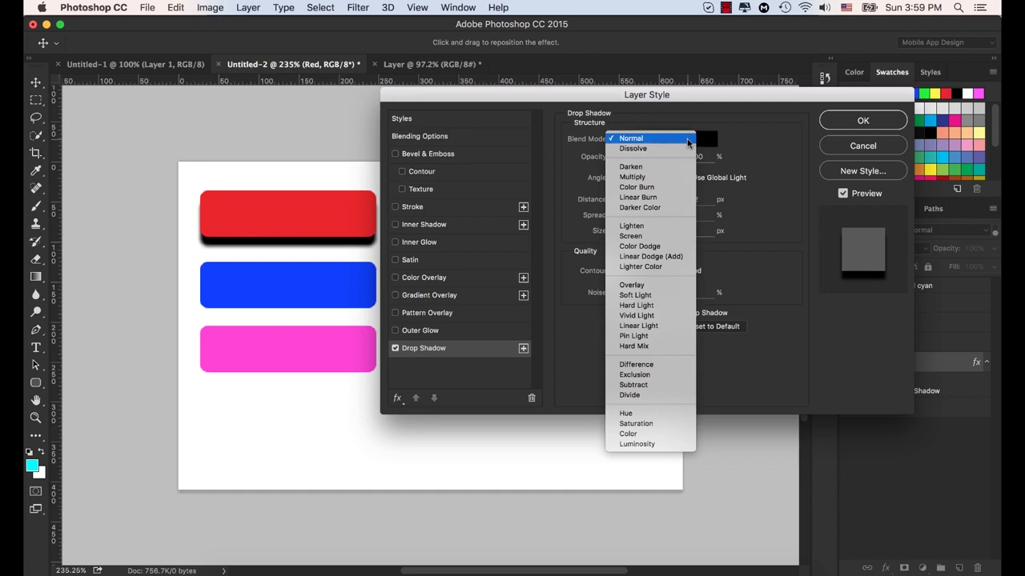
{"action": "left_click", "coordinate": [658, 176]}
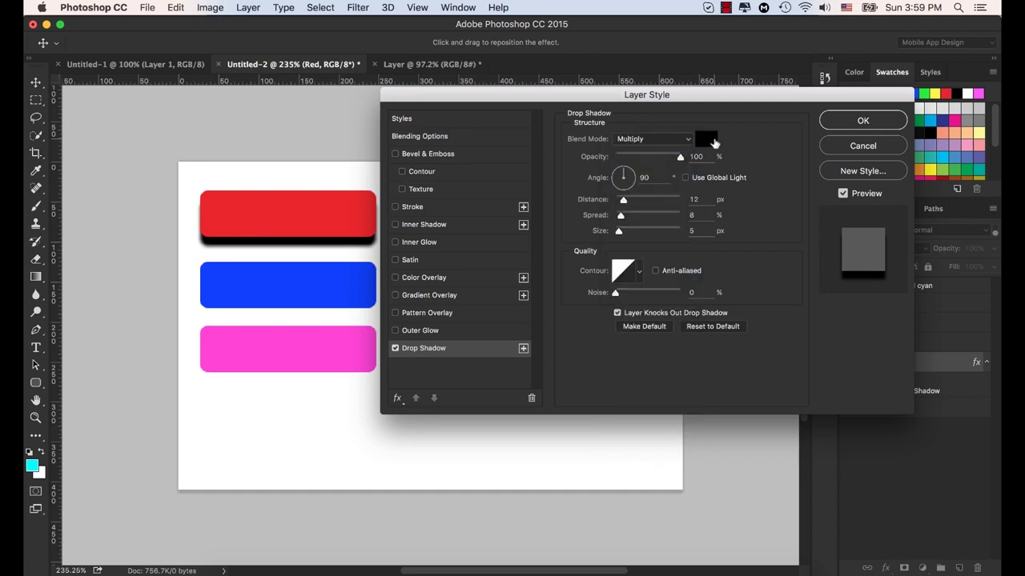
{"action": "left_click_drag", "start_coordinate": [623, 200], "coordinate": [617, 237]}
{"action": "left_click_drag", "start_coordinate": [681, 159], "coordinate": [641, 159]}
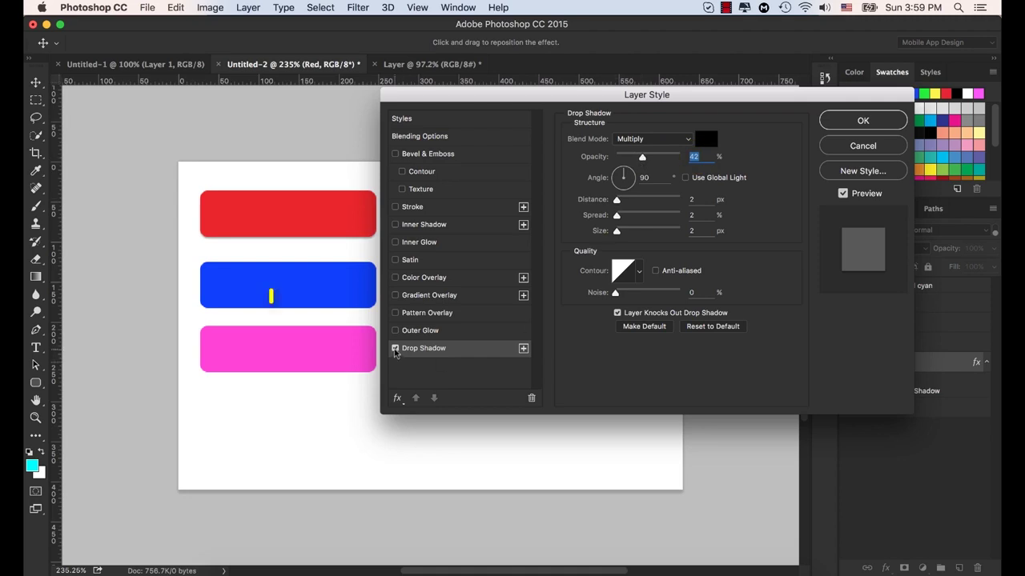
Step: Compare the red shape with and without its drop shadow, and apply the layer style with the shadow on
{"action": "left_click", "coordinate": [395, 349]}
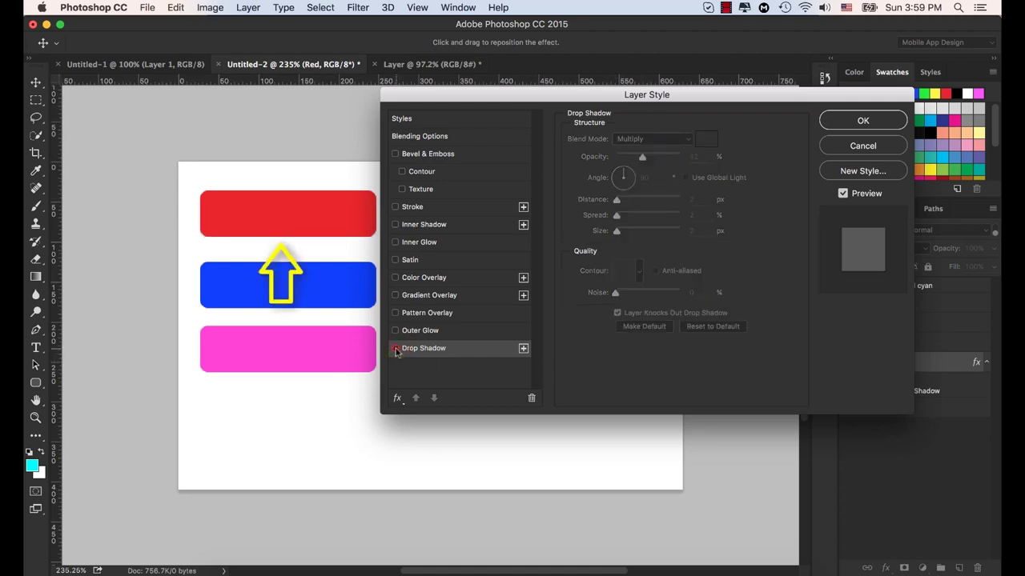
{"action": "left_click", "coordinate": [395, 349]}
{"action": "left_click", "coordinate": [395, 349]}
{"action": "left_click", "coordinate": [395, 349]}
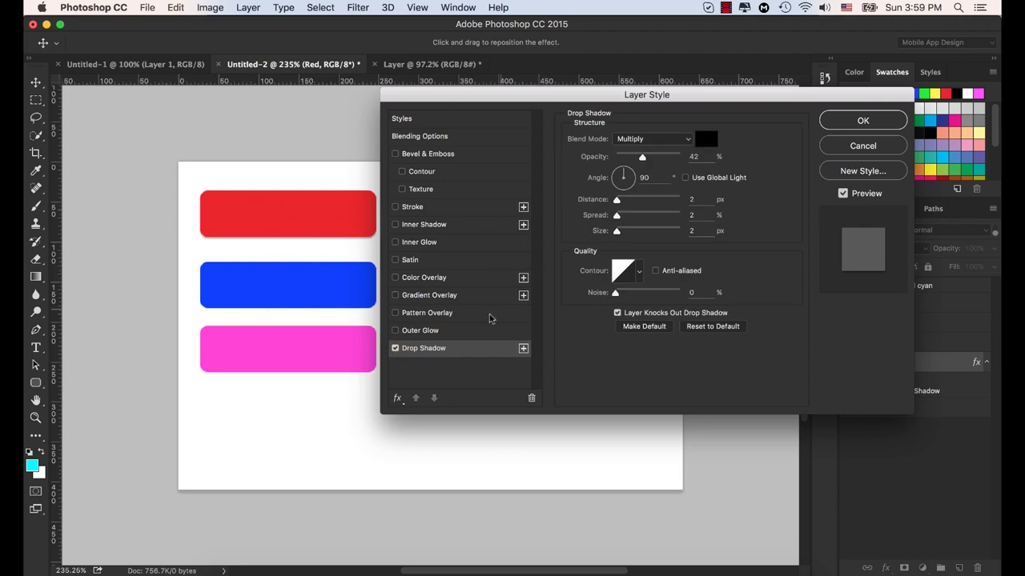
{"action": "left_click", "coordinate": [863, 120]}
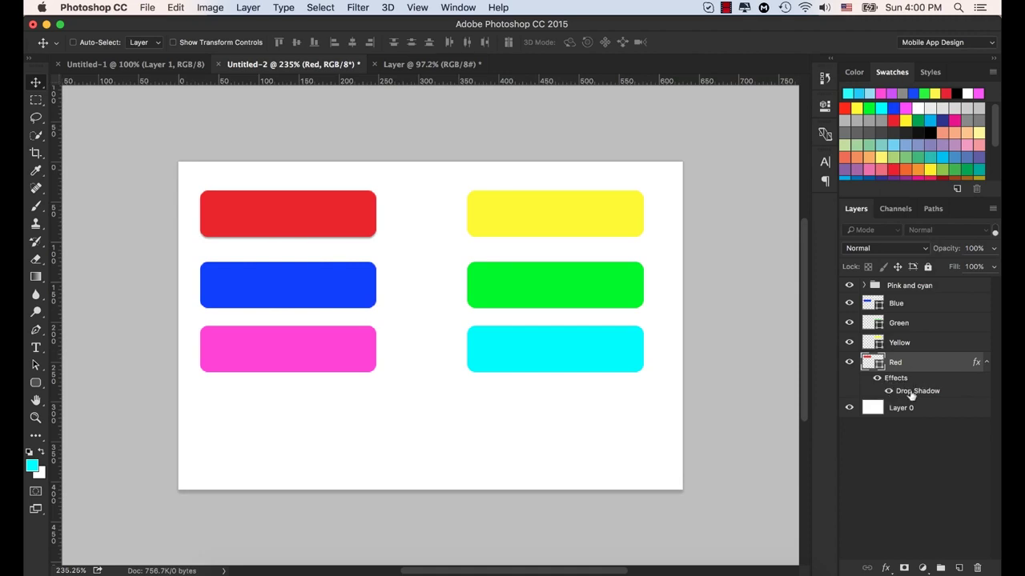
{"action": "left_click", "coordinate": [888, 391]}
{"action": "left_click", "coordinate": [887, 390]}
Step: Copy the Red layer's style and paste it onto the Blue layer
{"action": "right_click", "coordinate": [935, 363]}
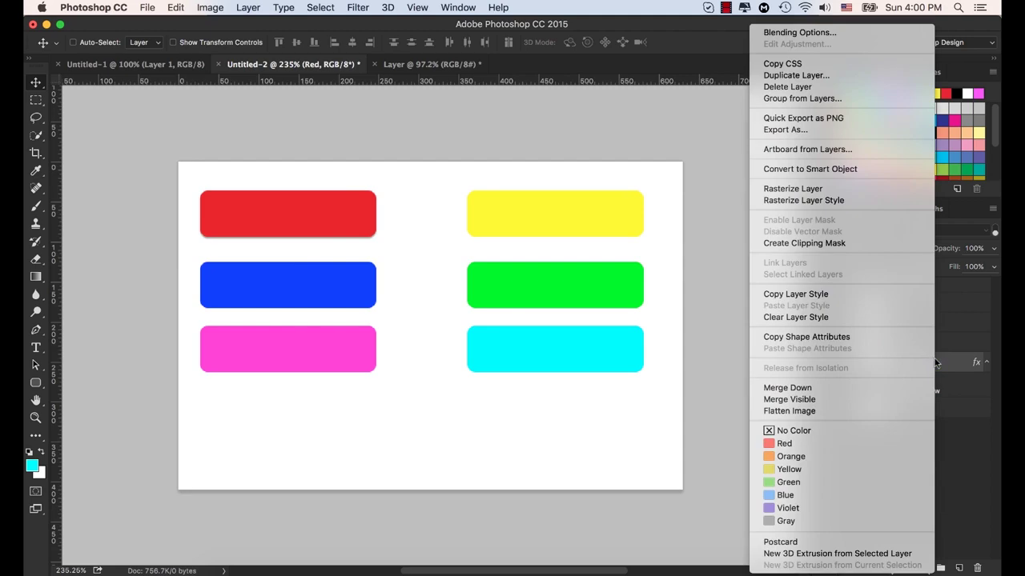
{"action": "left_click", "coordinate": [797, 297]}
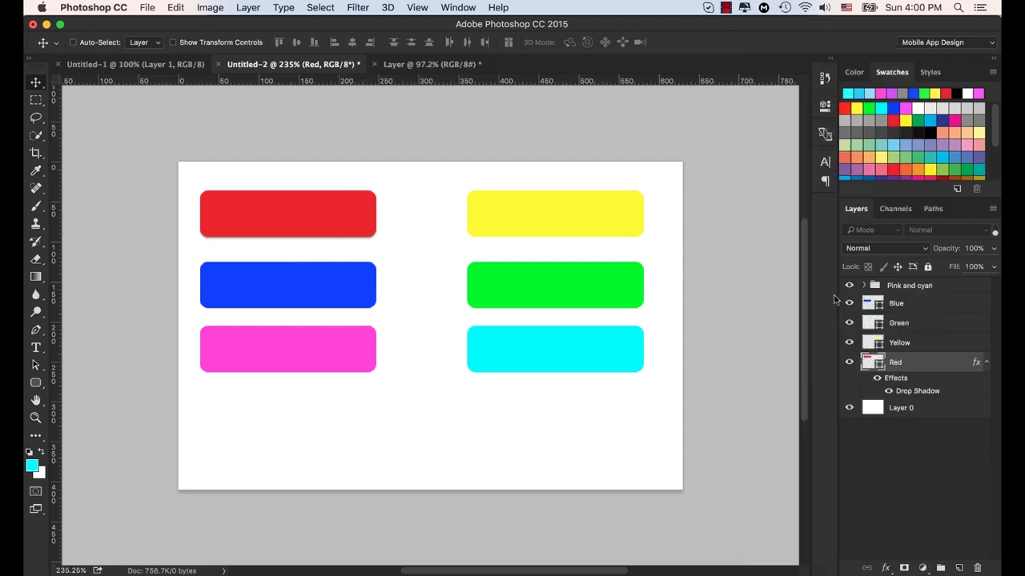
{"action": "left_click", "coordinate": [909, 305]}
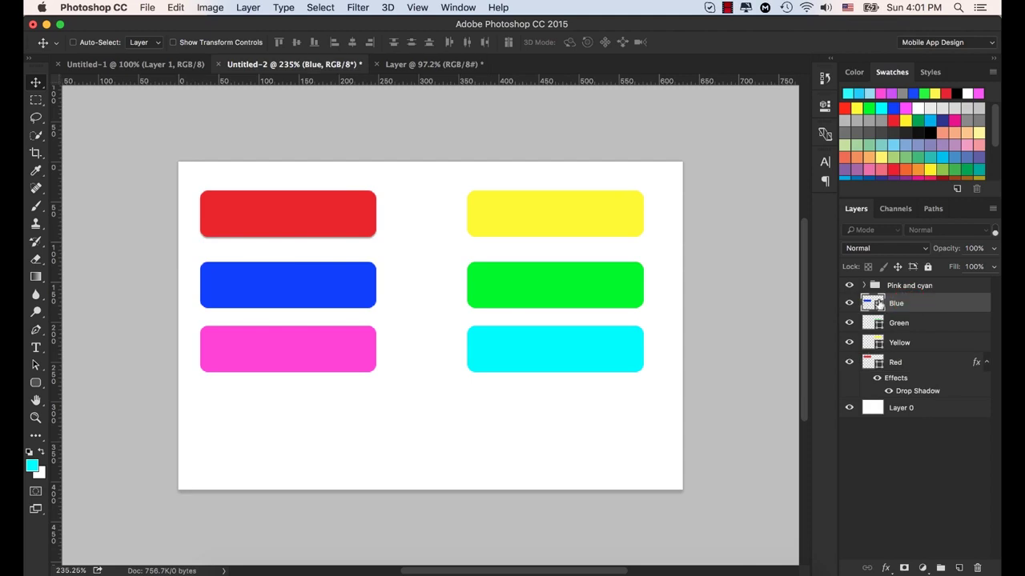
{"action": "right_click", "coordinate": [914, 304]}
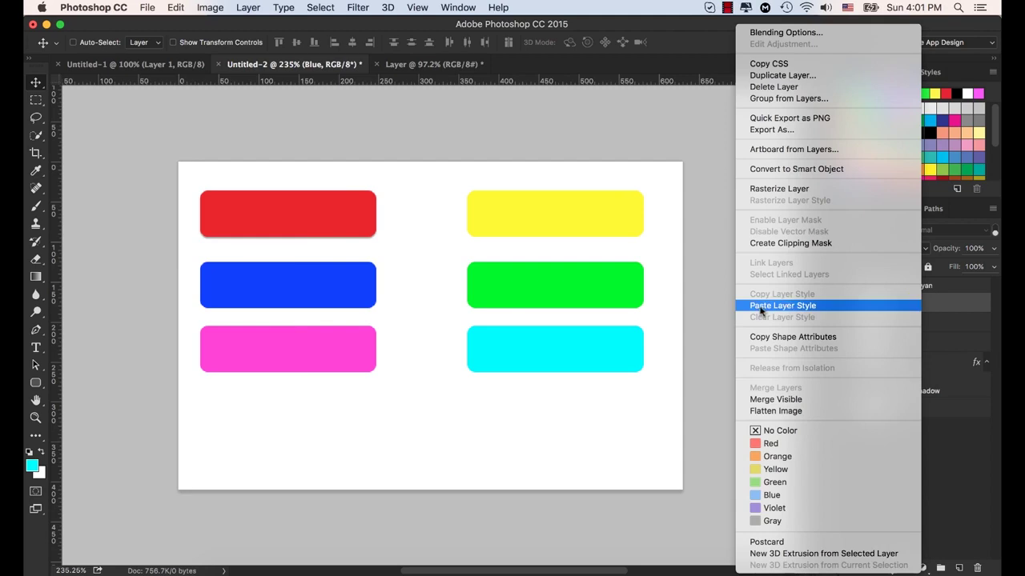
{"action": "left_click", "coordinate": [812, 307]}
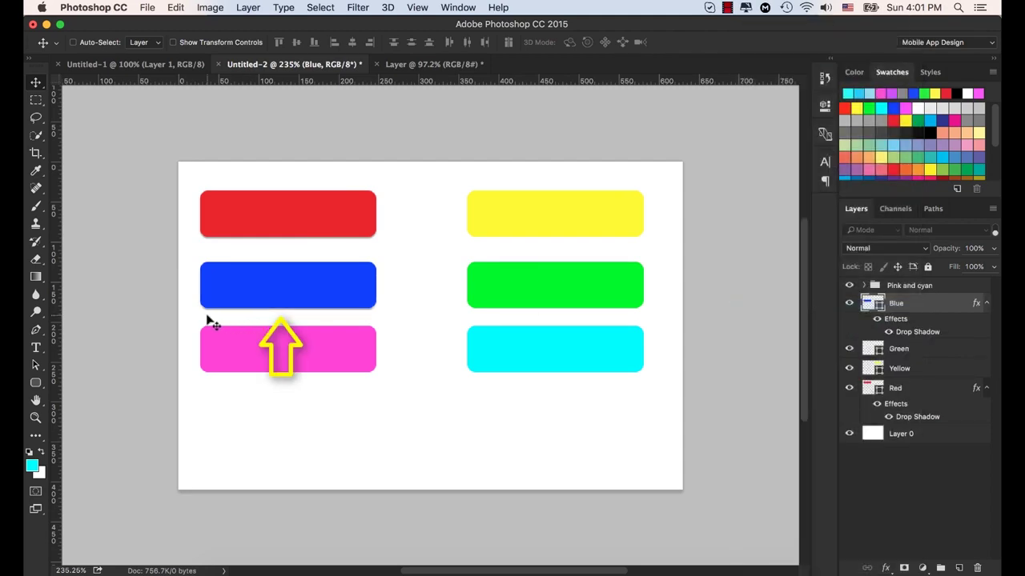
Step: Clear the layer style from the Blue layer
{"action": "right_click", "coordinate": [931, 303]}
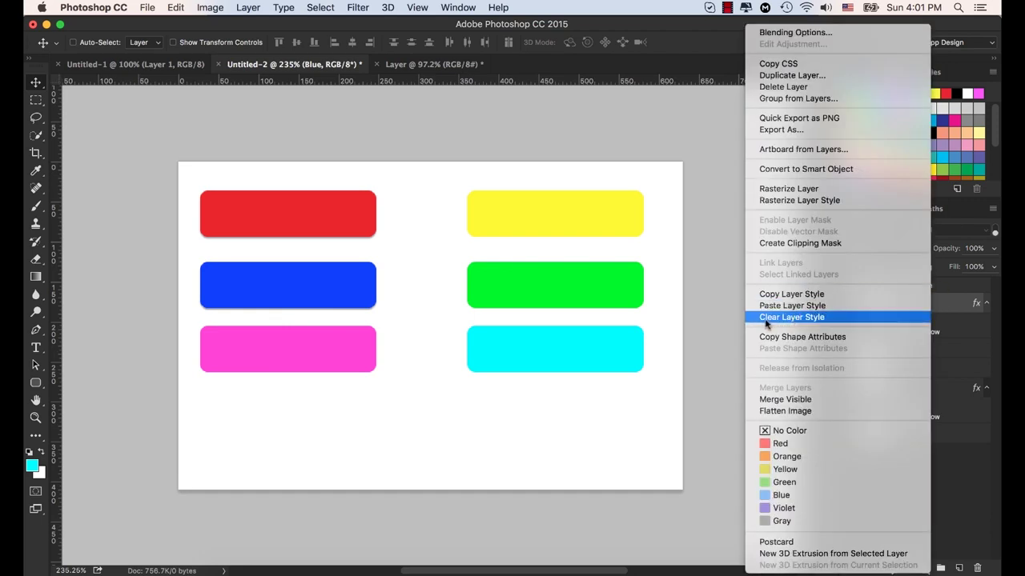
{"action": "left_click", "coordinate": [810, 318]}
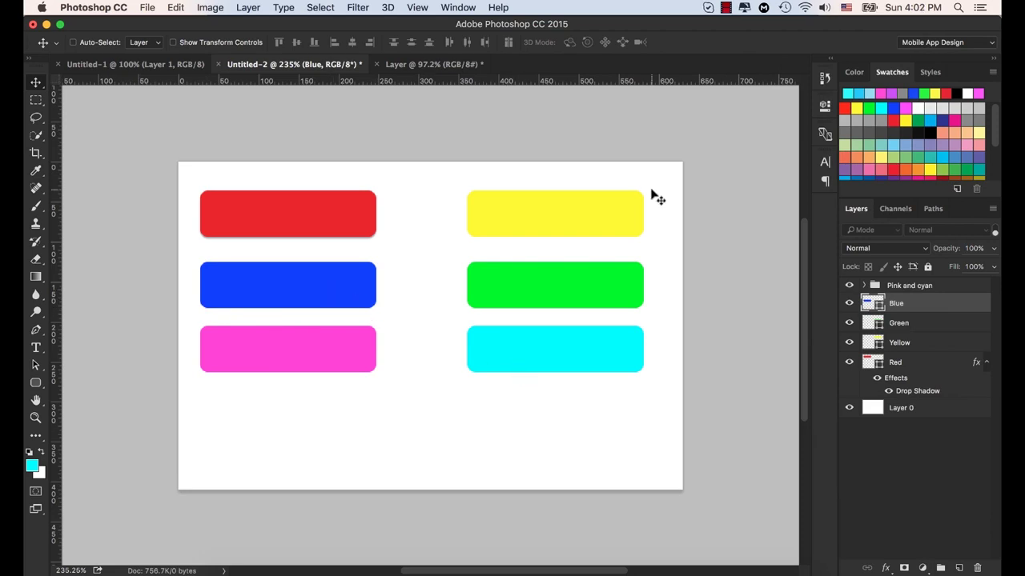
Step: Add a Color Overlay effect to the Green layer, keeping its shape in view beside the settings
{"action": "left_click", "coordinate": [901, 324]}
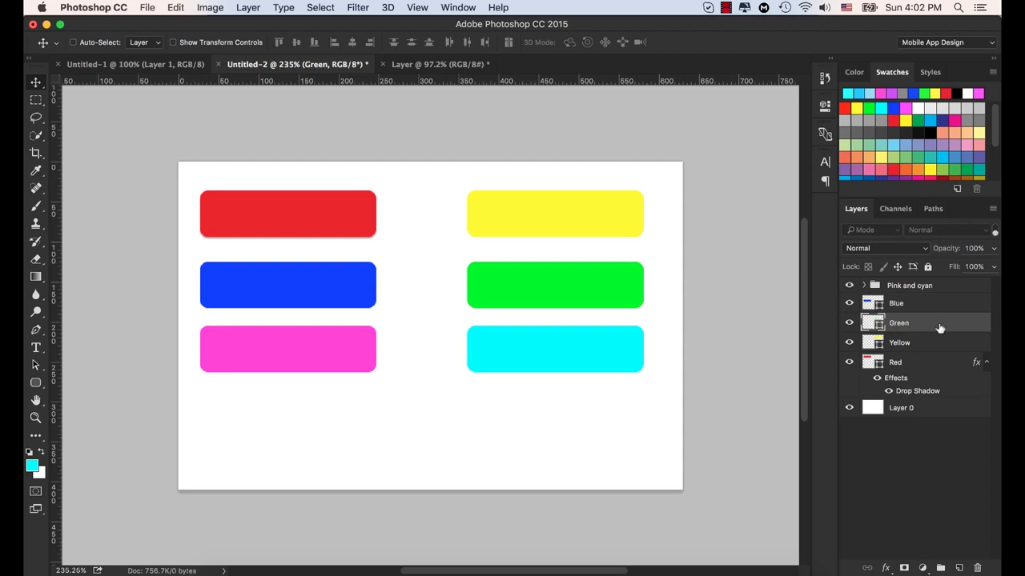
{"action": "left_click", "coordinate": [885, 568]}
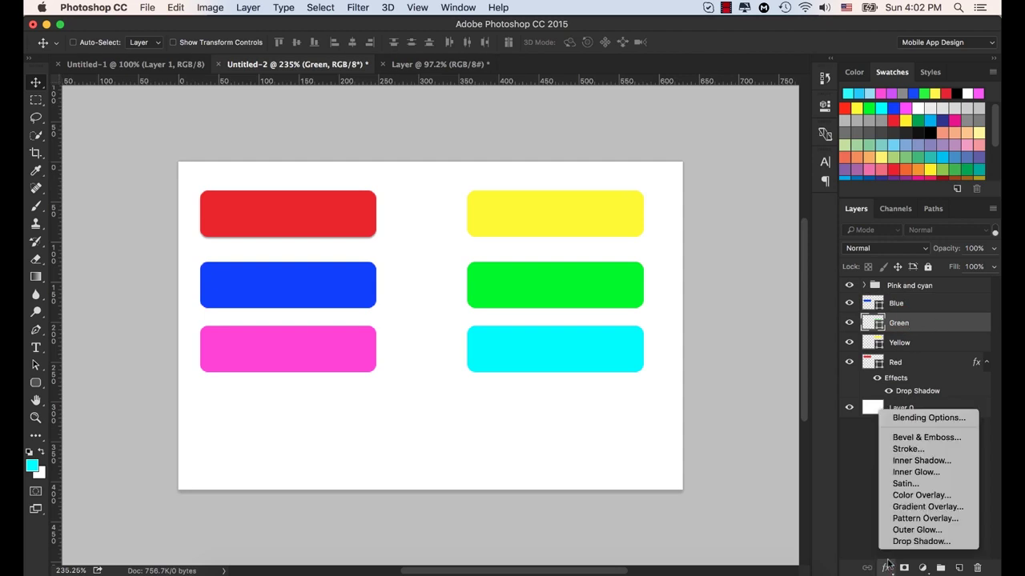
{"action": "left_click", "coordinate": [923, 495]}
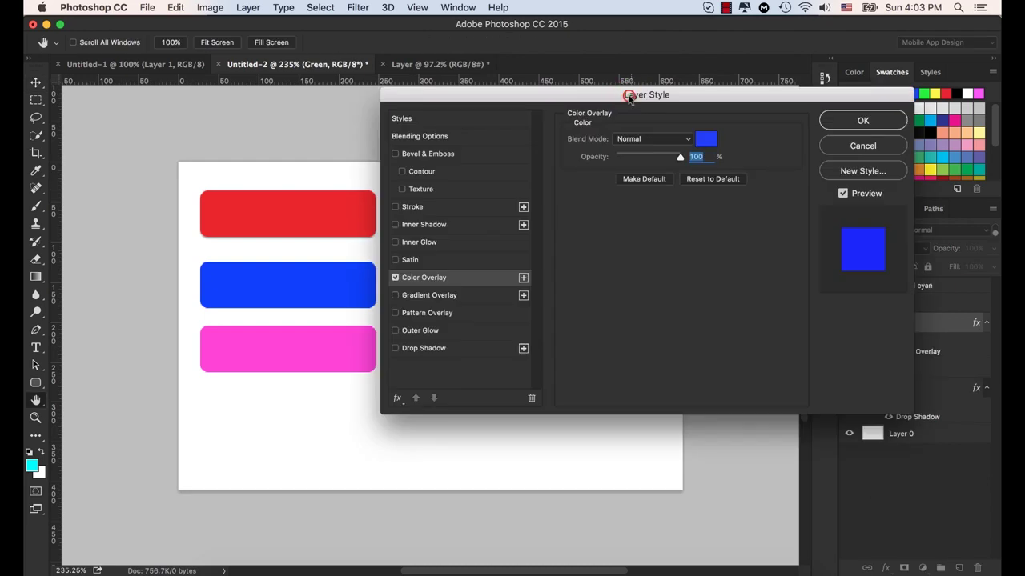
{"action": "left_click_drag", "start_coordinate": [629, 96], "coordinate": [675, 126]}
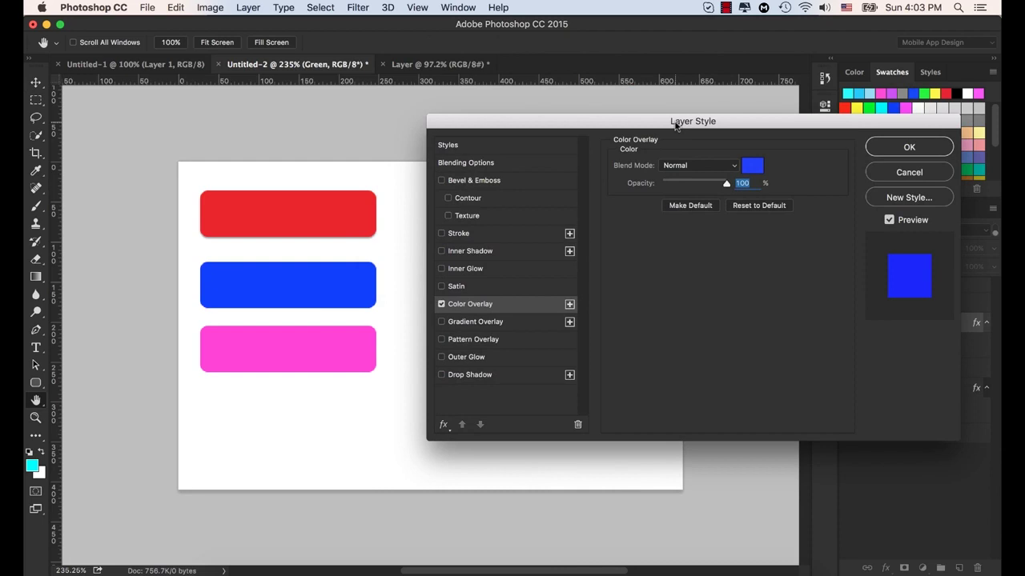
{"action": "left_click_drag", "start_coordinate": [675, 126], "coordinate": [539, 140]}
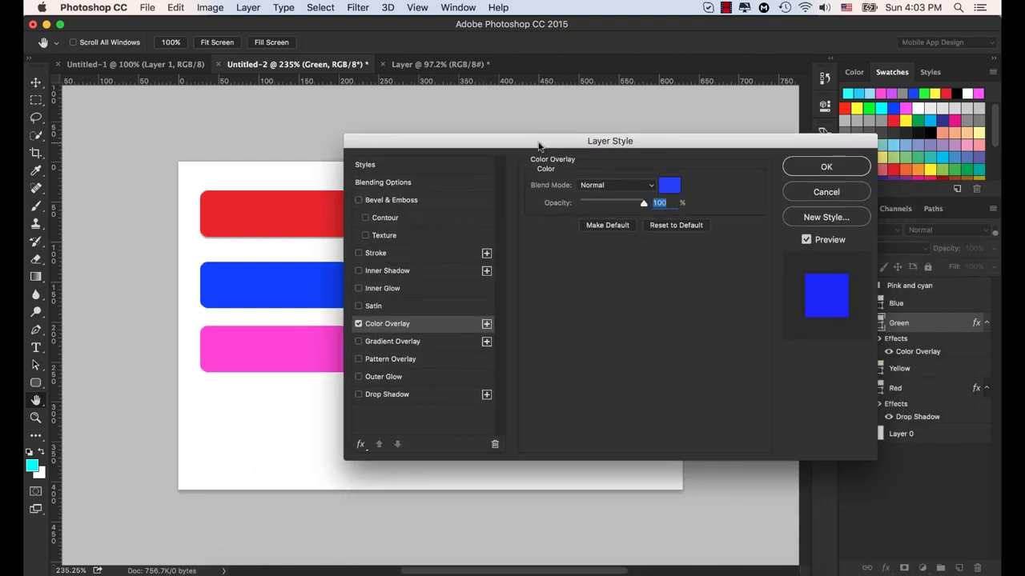
{"action": "left_click_drag", "start_coordinate": [658, 144], "coordinate": [578, 337]}
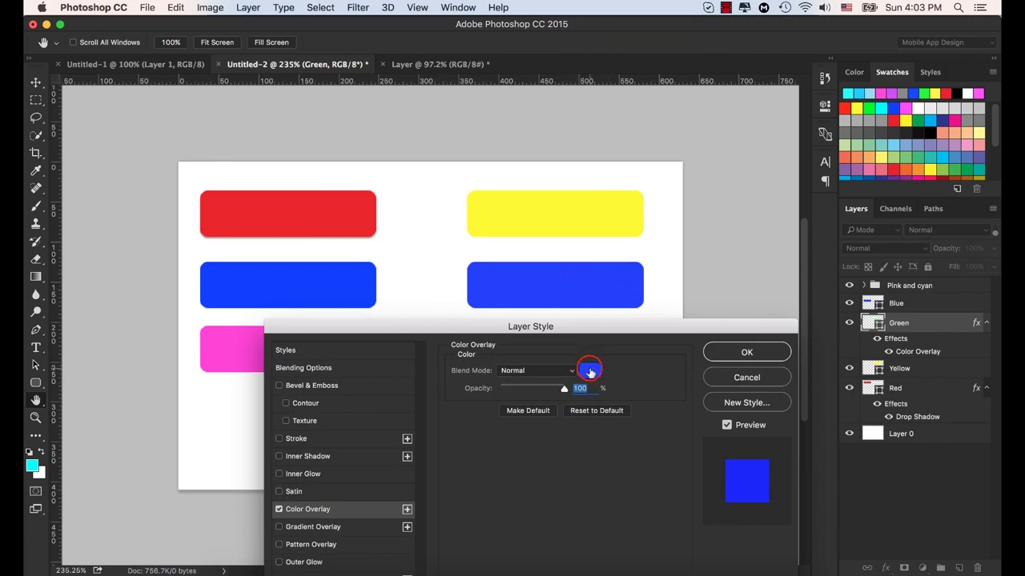
Step: Set the Green layer's overlay color to bright red, ff0600
{"action": "left_click", "coordinate": [590, 370]}
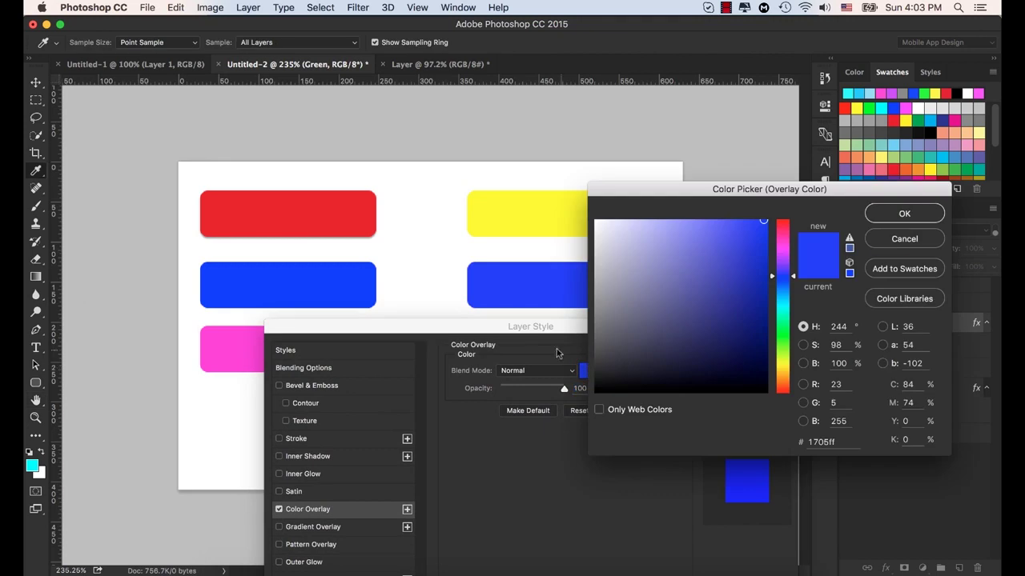
{"action": "left_click", "coordinate": [892, 239]}
{"action": "left_click_drag", "start_coordinate": [646, 332], "coordinate": [643, 326]}
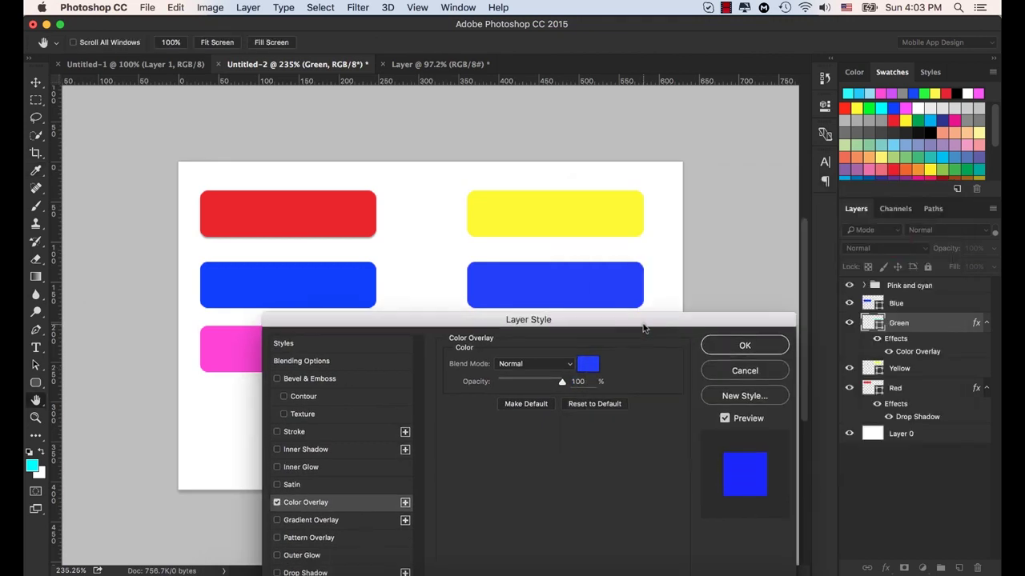
{"action": "left_click", "coordinate": [587, 364]}
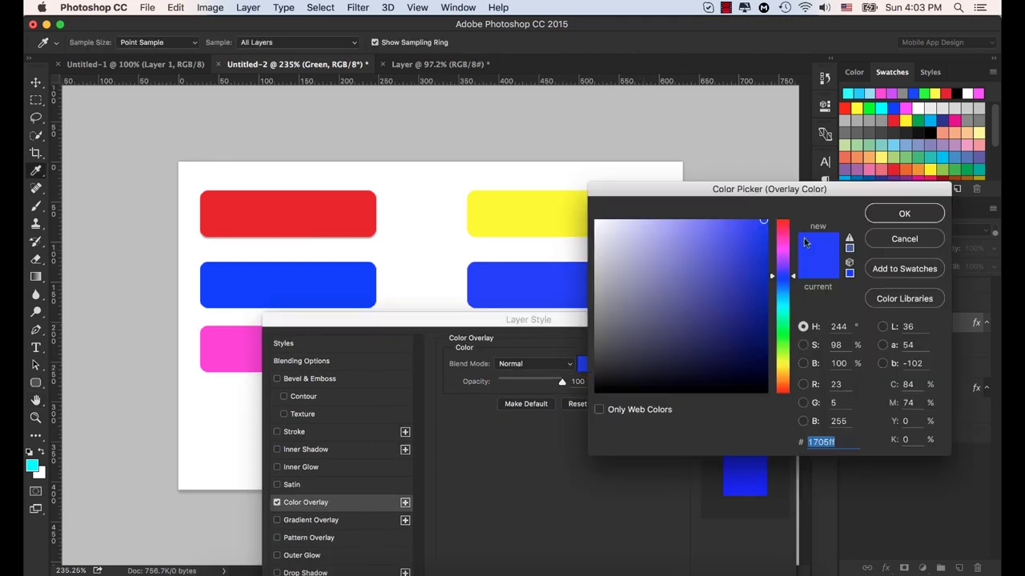
{"action": "left_click_drag", "start_coordinate": [786, 326], "coordinate": [786, 396]}
{"action": "left_click_drag", "start_coordinate": [739, 235], "coordinate": [790, 211]}
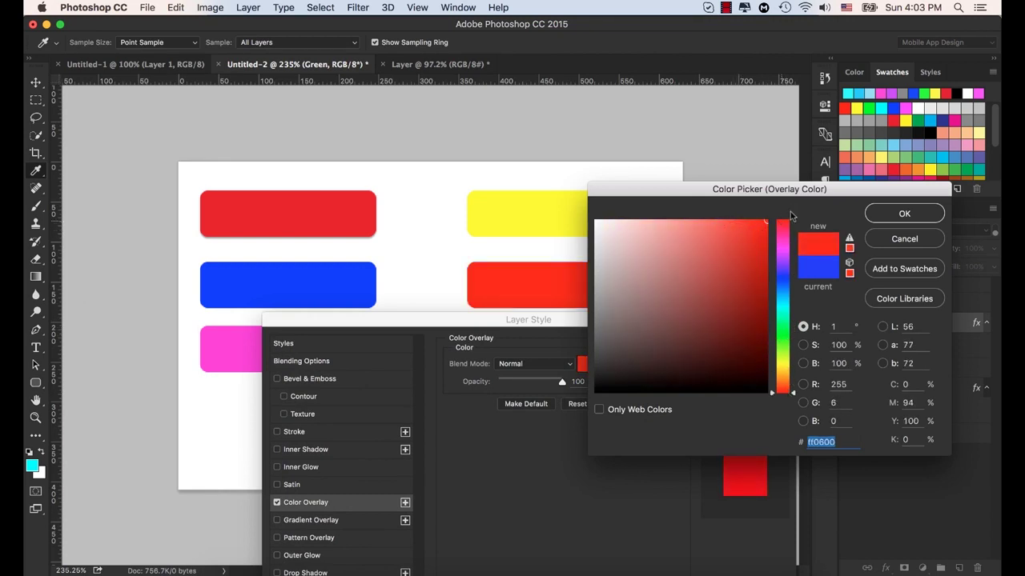
{"action": "left_click_drag", "start_coordinate": [705, 189], "coordinate": [772, 201]}
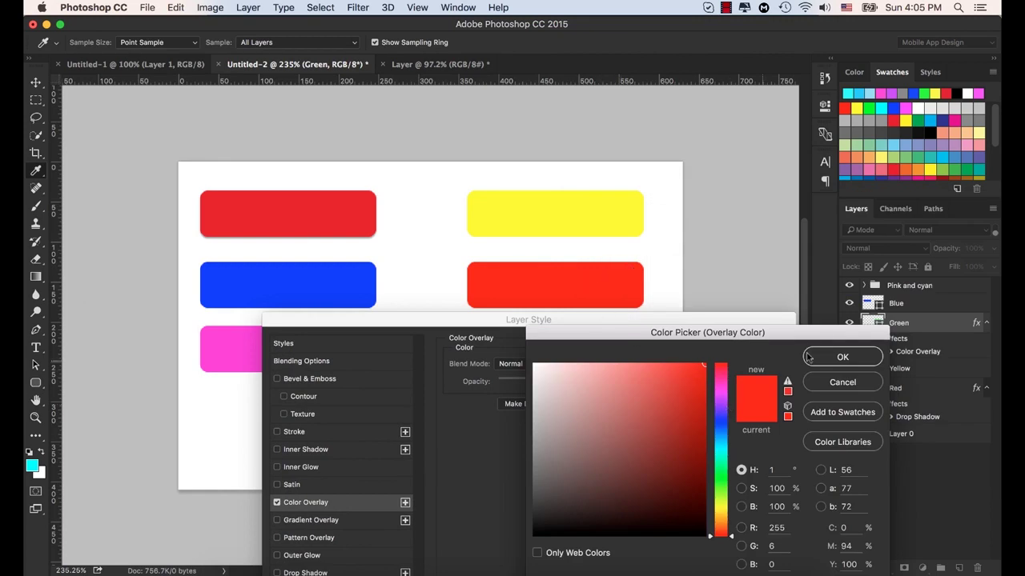
{"action": "left_click", "coordinate": [840, 357]}
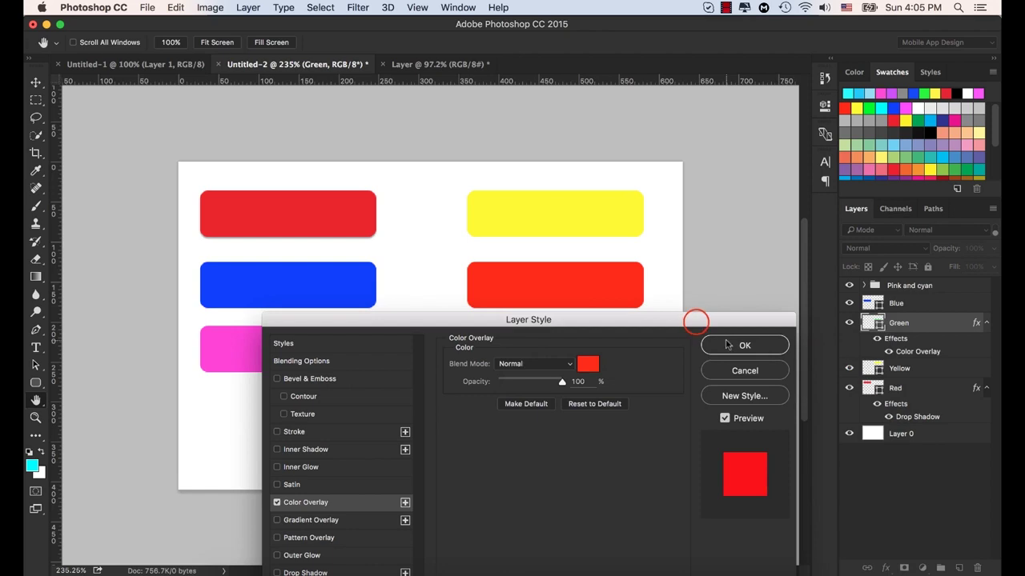
Step: Preview the color overlay at 0% opacity, return it to 100% and apply the layer style
{"action": "left_click_drag", "start_coordinate": [698, 321], "coordinate": [741, 280]}
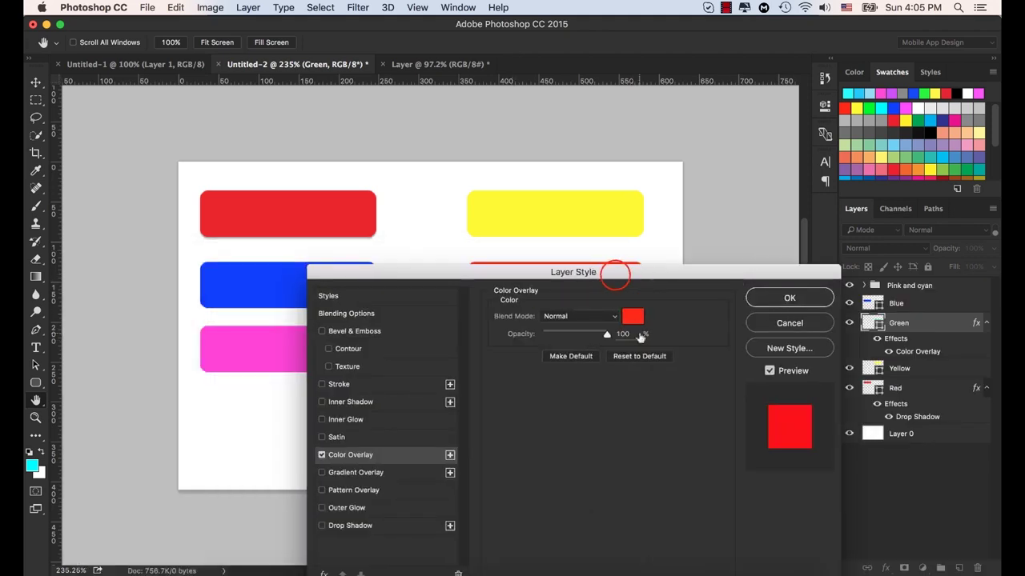
{"action": "left_click_drag", "start_coordinate": [614, 272], "coordinate": [607, 336]}
{"action": "left_click_drag", "start_coordinate": [600, 398], "coordinate": [525, 404]}
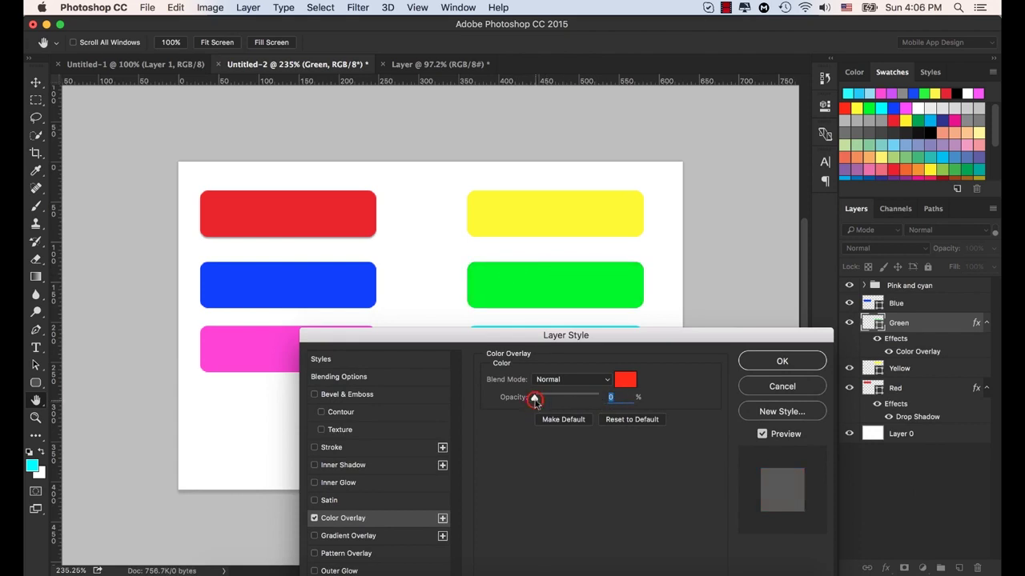
{"action": "left_click_drag", "start_coordinate": [534, 400], "coordinate": [648, 403]}
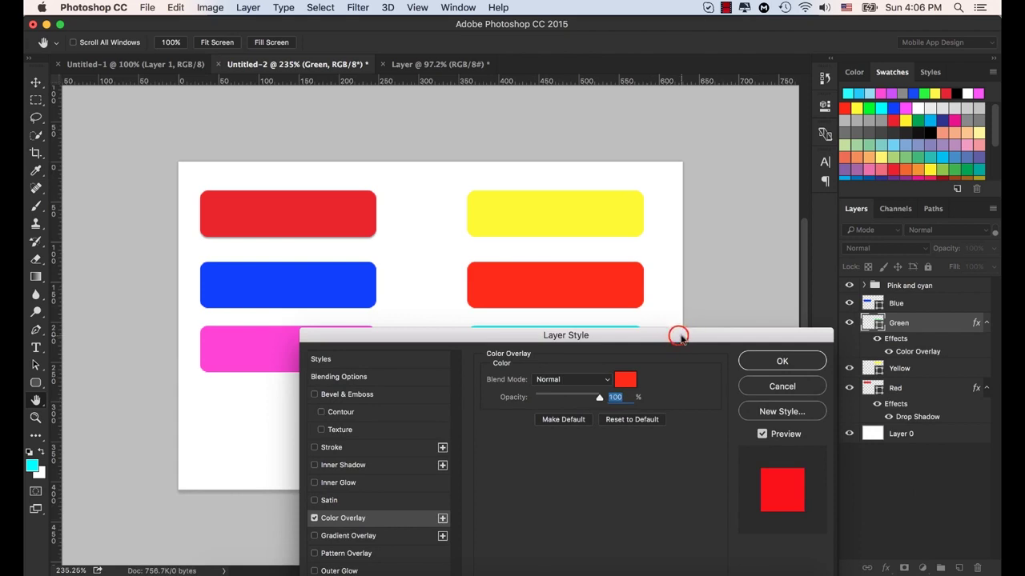
{"action": "left_click_drag", "start_coordinate": [678, 336], "coordinate": [654, 253]}
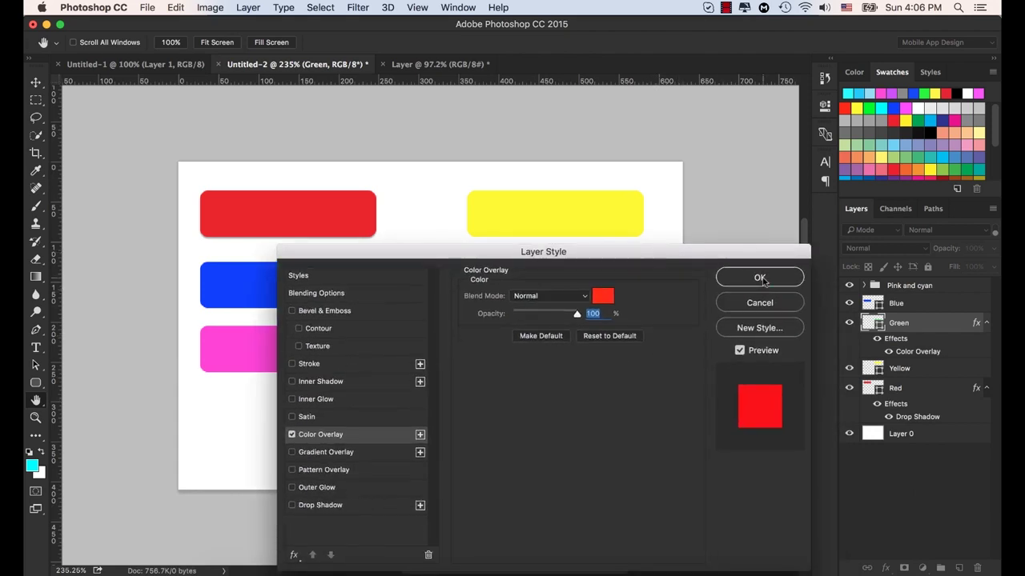
{"action": "left_click", "coordinate": [760, 278]}
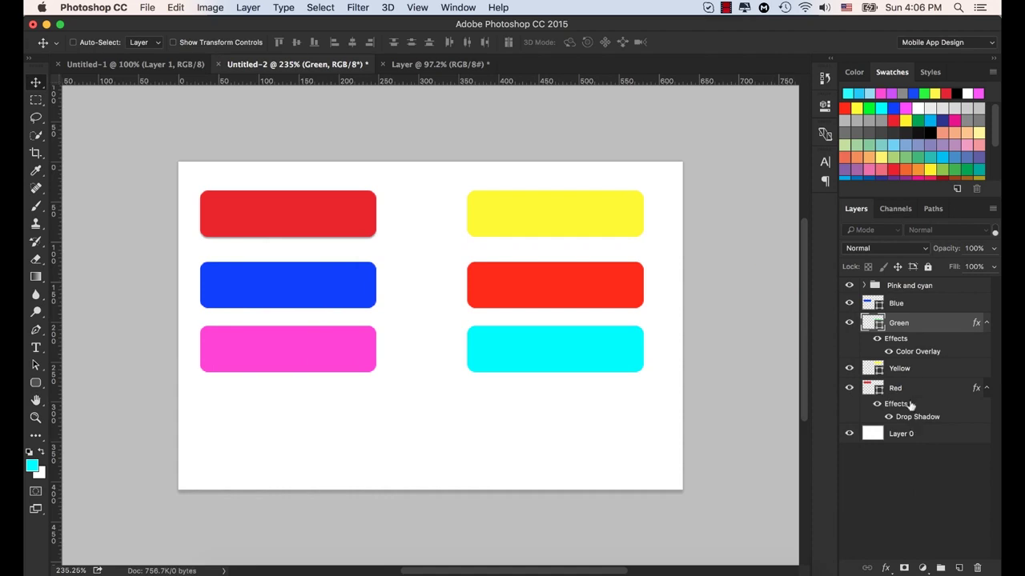
Step: Add a Gradient Overlay effect to the Yellow layer
{"action": "left_click", "coordinate": [914, 388]}
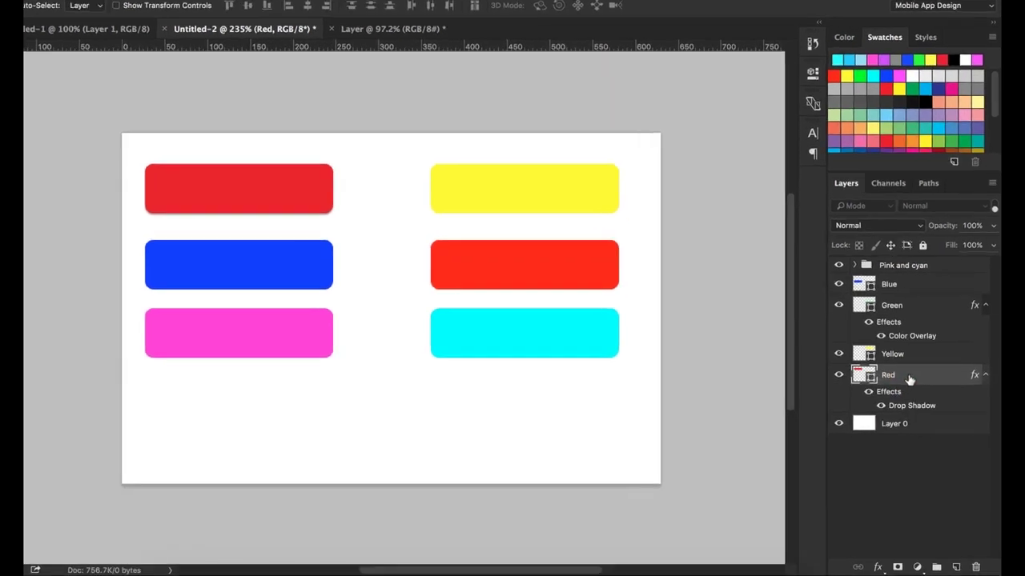
{"action": "left_click", "coordinate": [899, 353]}
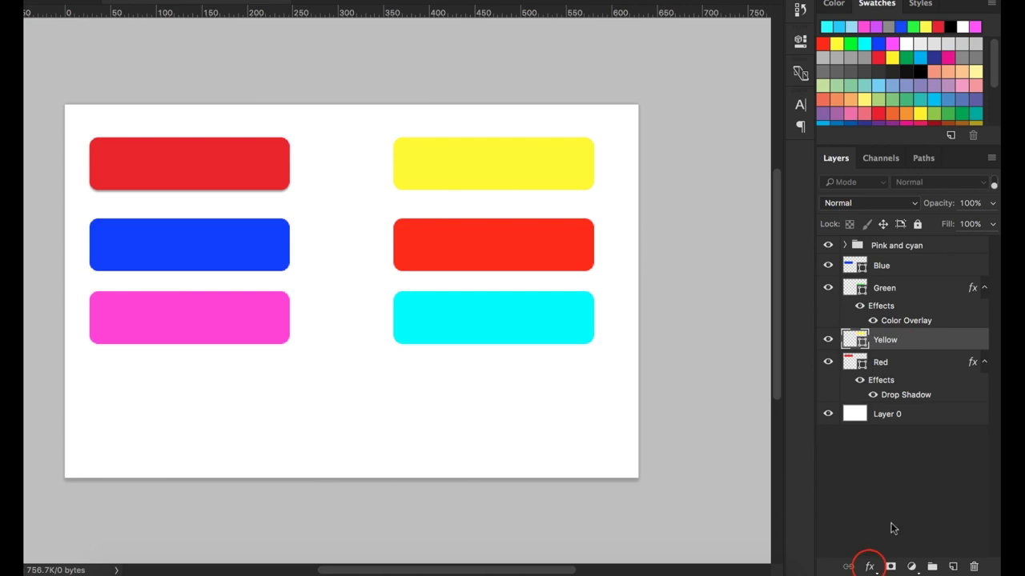
{"action": "left_click", "coordinate": [869, 566]}
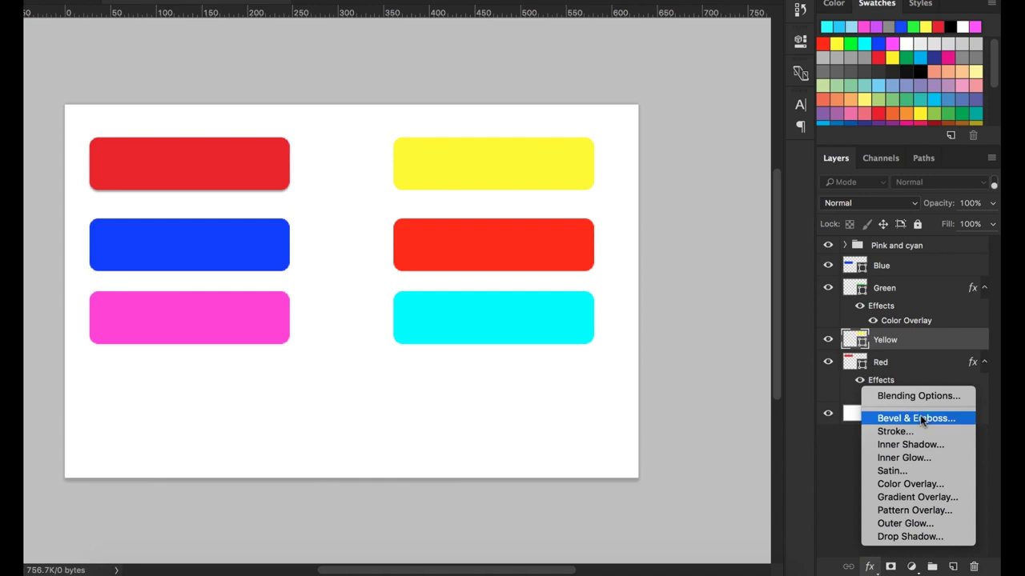
{"action": "left_click", "coordinate": [917, 498]}
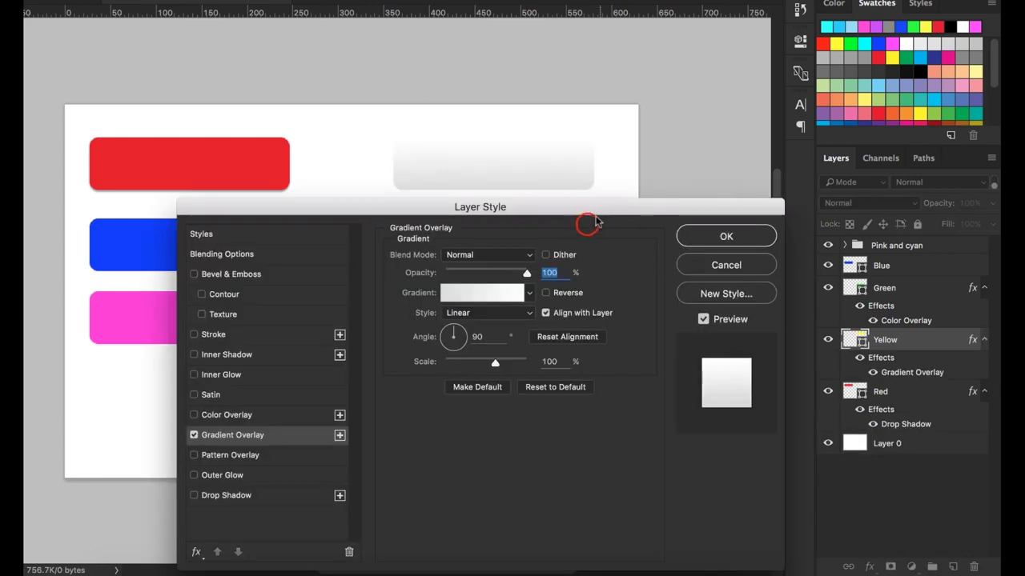
{"action": "left_click_drag", "start_coordinate": [590, 206], "coordinate": [613, 231]}
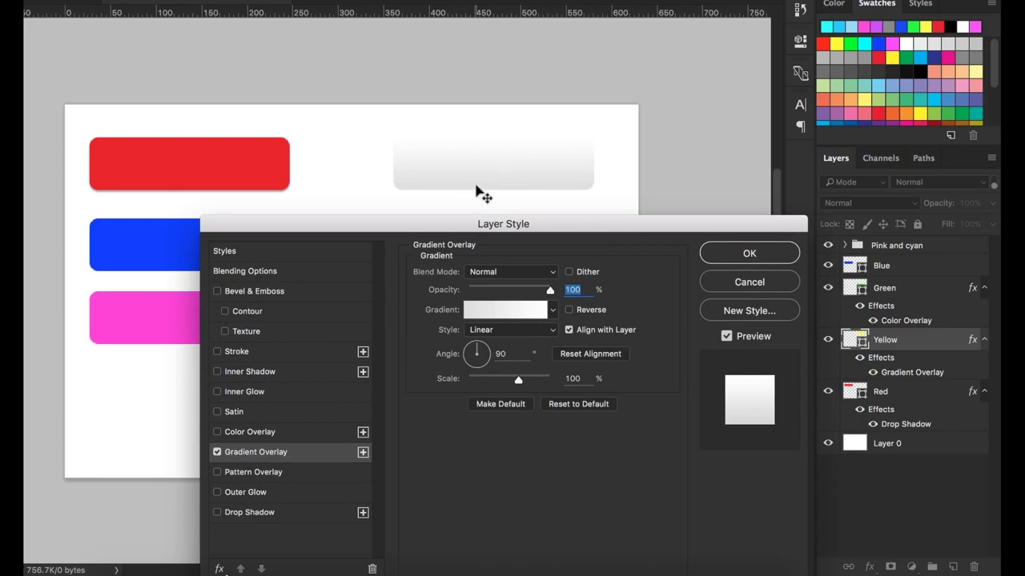
Step: Try the purple-to-orange gradient preset on the overlay, and switch to the blue, red and yellow preset
{"action": "left_click", "coordinate": [553, 312]}
{"action": "left_click", "coordinate": [552, 312]}
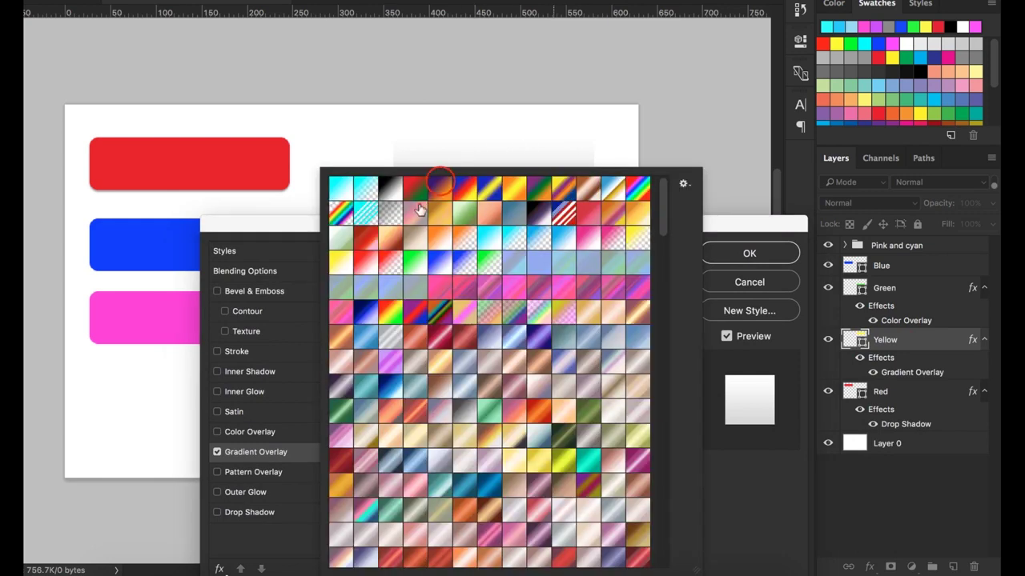
{"action": "left_click", "coordinate": [439, 188]}
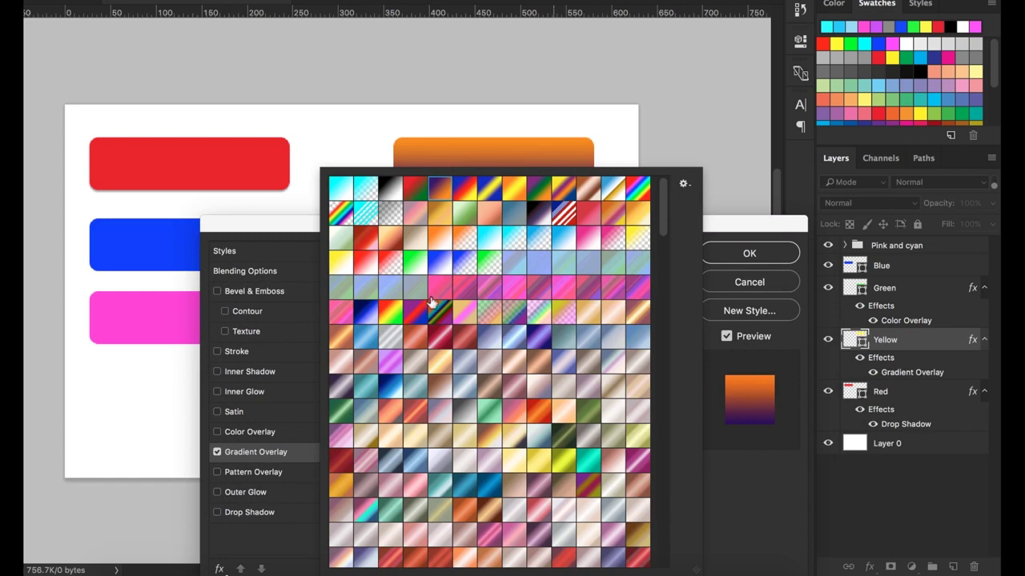
{"action": "left_click", "coordinate": [463, 192]}
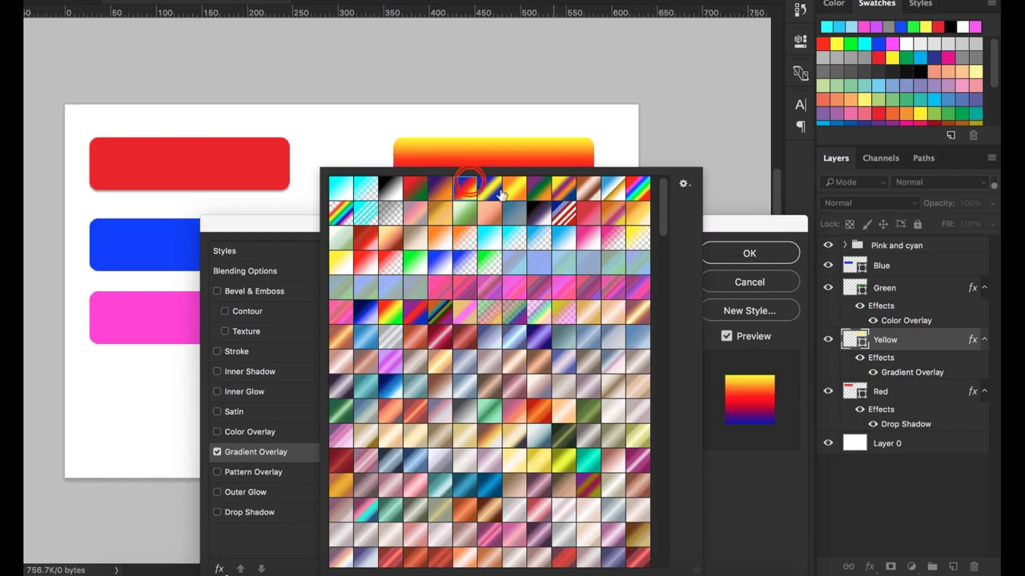
{"action": "double_click", "coordinate": [468, 190]}
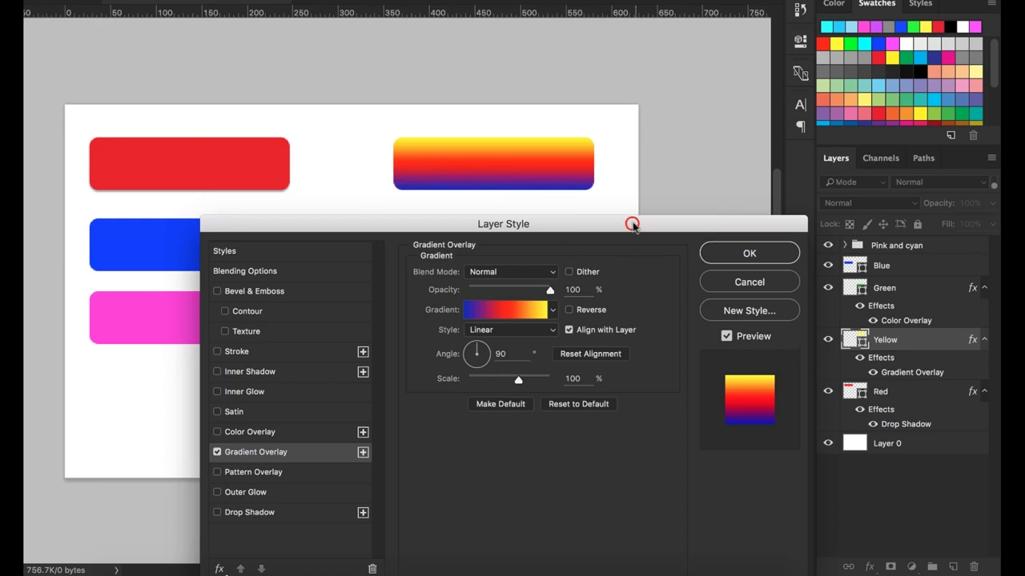
Step: Set the gradient angle to 84° and try the Radial, Angle and Reflected styles before choosing Diamond
{"action": "left_click_drag", "start_coordinate": [631, 224], "coordinate": [604, 221]}
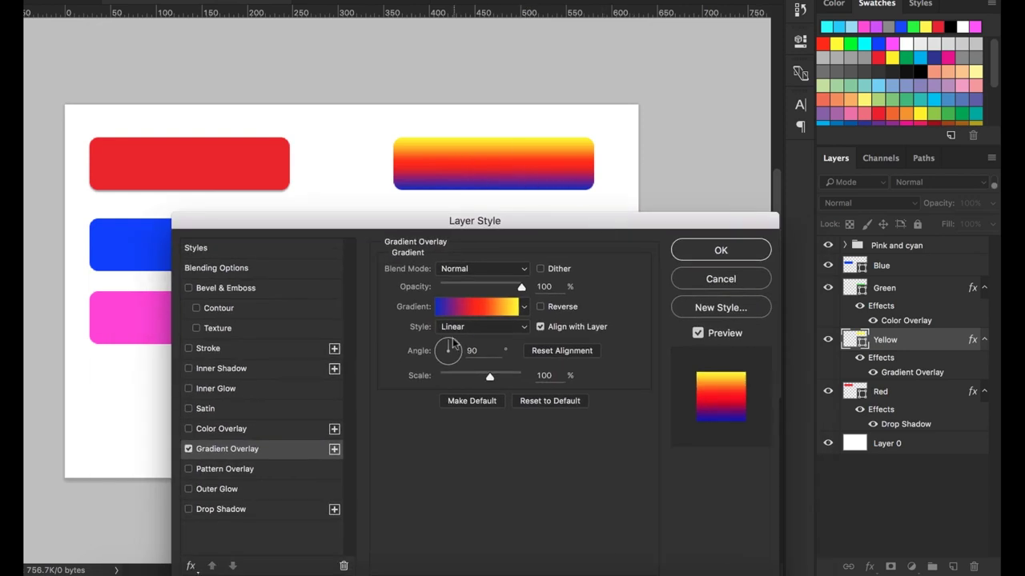
{"action": "mouse_move", "coordinate": [454, 342]}
{"action": "left_mouse_down"}
{"action": "mouse_move", "coordinate": [446, 349]}
{"action": "mouse_move", "coordinate": [464, 347]}
{"action": "mouse_move", "coordinate": [459, 367]}
{"action": "mouse_move", "coordinate": [434, 352]}
{"action": "mouse_move", "coordinate": [451, 342]}
{"action": "left_mouse_up"}
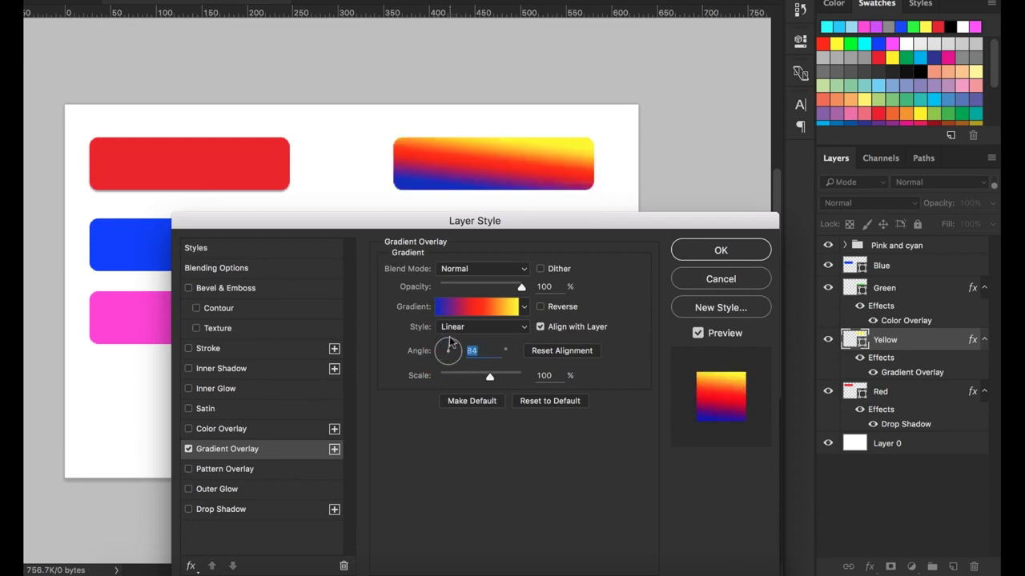
{"action": "left_click", "coordinate": [523, 329]}
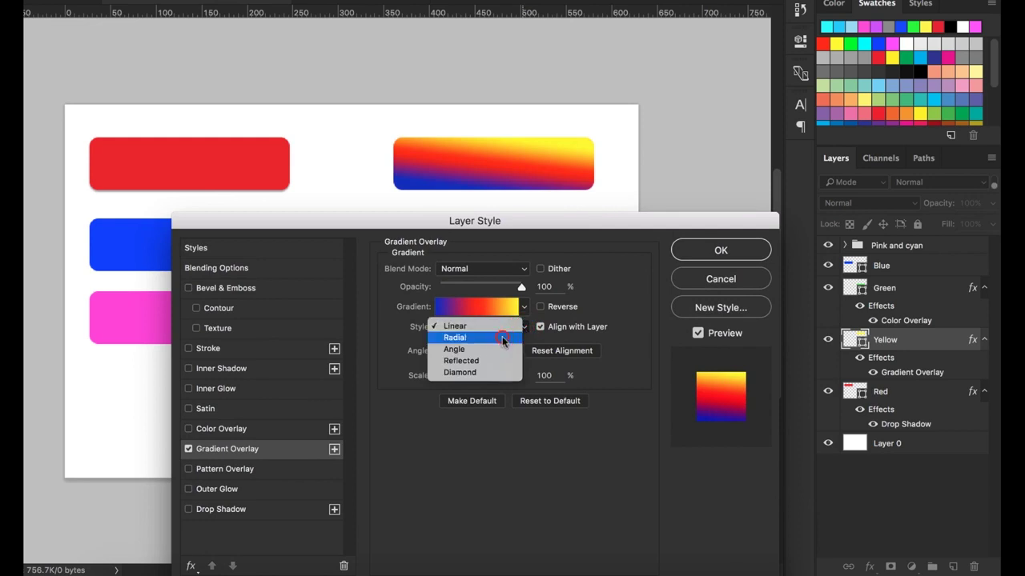
{"action": "left_click", "coordinate": [502, 338]}
{"action": "left_click", "coordinate": [522, 329]}
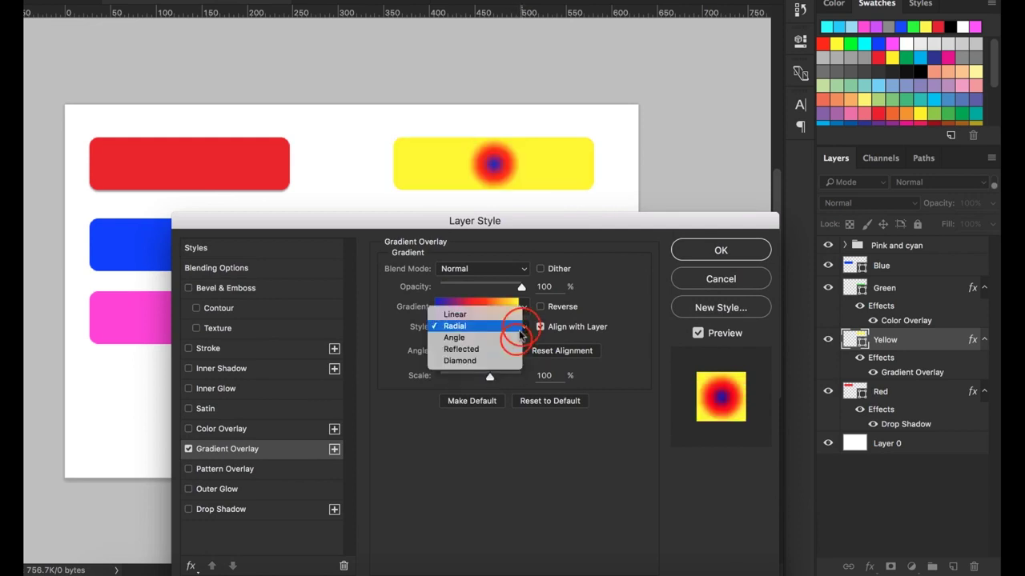
{"action": "left_click", "coordinate": [510, 338]}
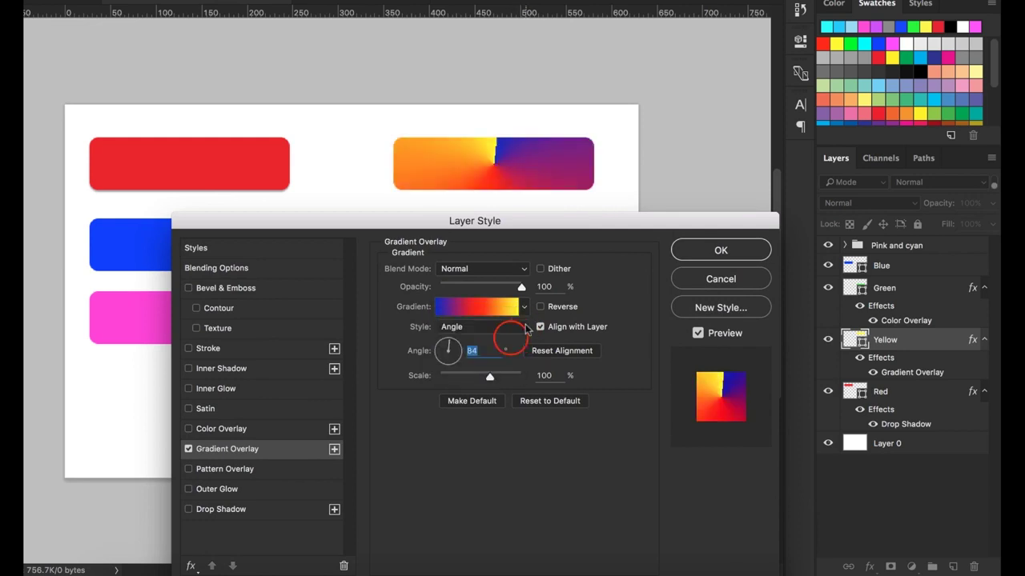
{"action": "left_click", "coordinate": [525, 326]}
{"action": "left_click", "coordinate": [510, 337]}
{"action": "left_click", "coordinate": [522, 329]}
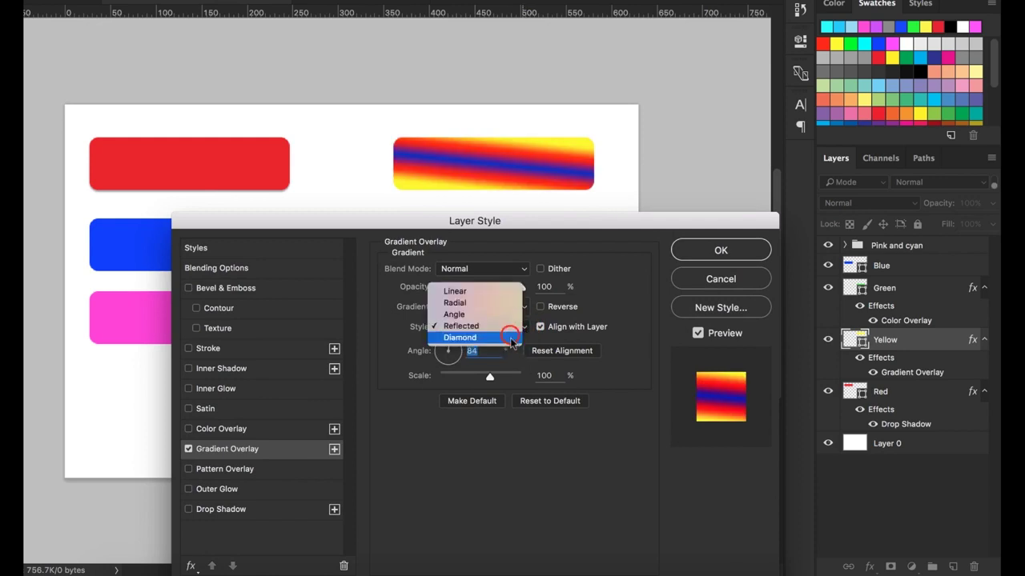
{"action": "left_click", "coordinate": [509, 340]}
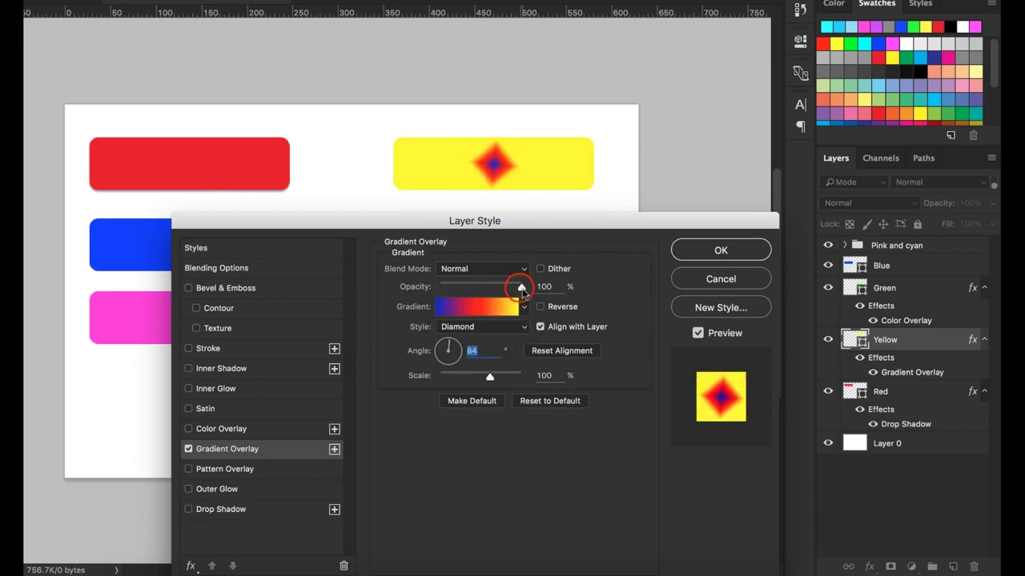
Step: Change the Yellow layer's diamond overlay to the red-to-green gradient preset, keeping its opacity at 100%
{"action": "mouse_move", "coordinate": [522, 287]}
{"action": "left_mouse_down"}
{"action": "mouse_move", "coordinate": [429, 287]}
{"action": "mouse_move", "coordinate": [513, 287]}
{"action": "left_mouse_up"}
{"action": "left_click", "coordinate": [524, 307]}
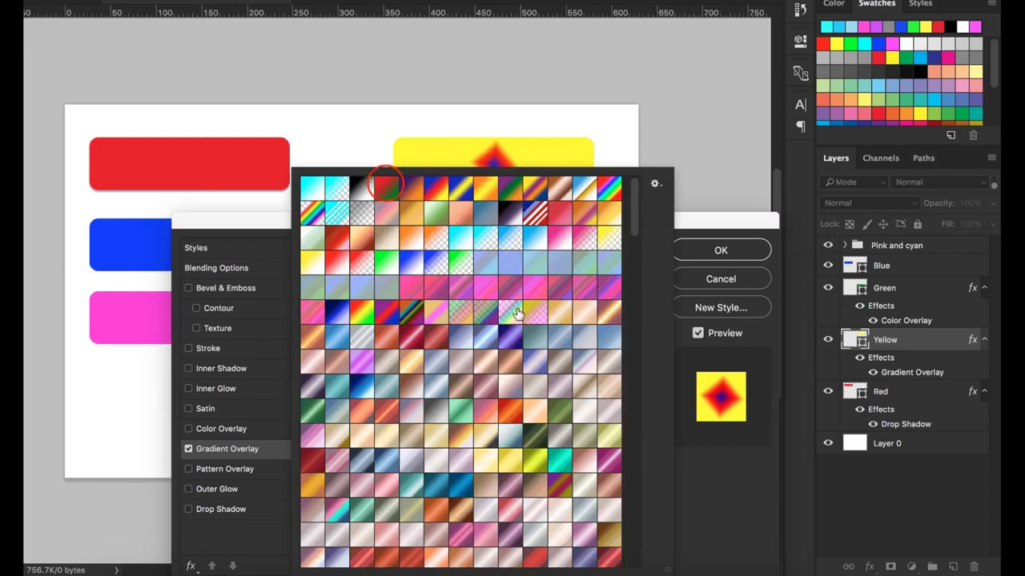
{"action": "double_click", "coordinate": [387, 186]}
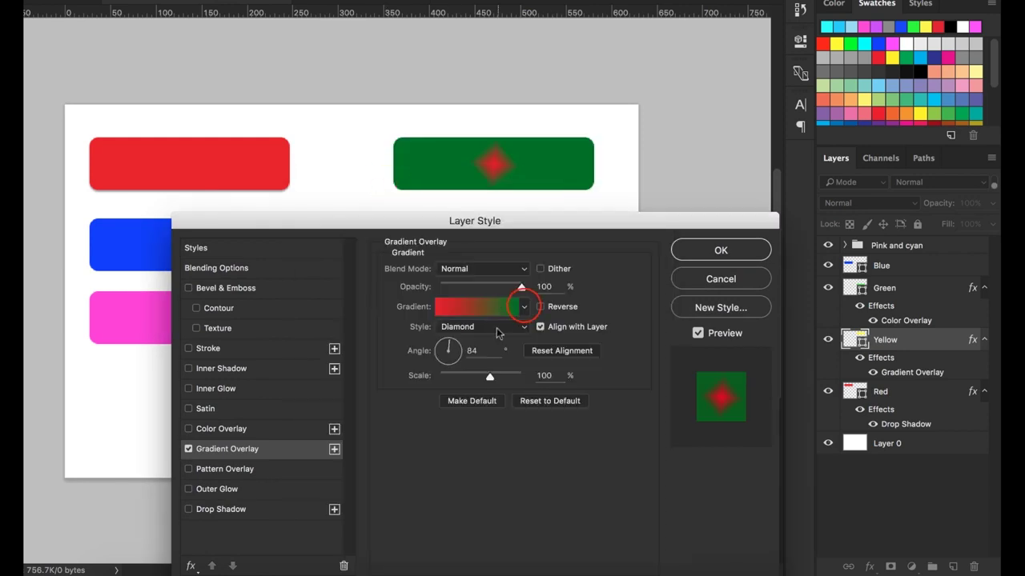
Step: Give the Yellow layer's gradient overlay the dark red preset with a pale central band, Linear style and 89% scale, and apply it
{"action": "left_click", "coordinate": [525, 308]}
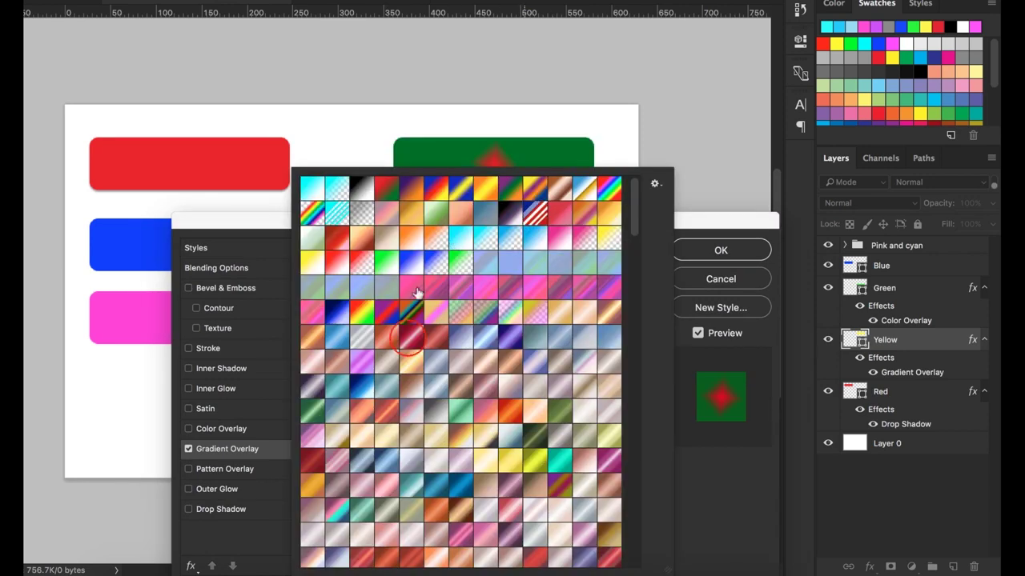
{"action": "left_click", "coordinate": [409, 340]}
{"action": "left_click", "coordinate": [409, 340]}
{"action": "left_click", "coordinate": [525, 327]}
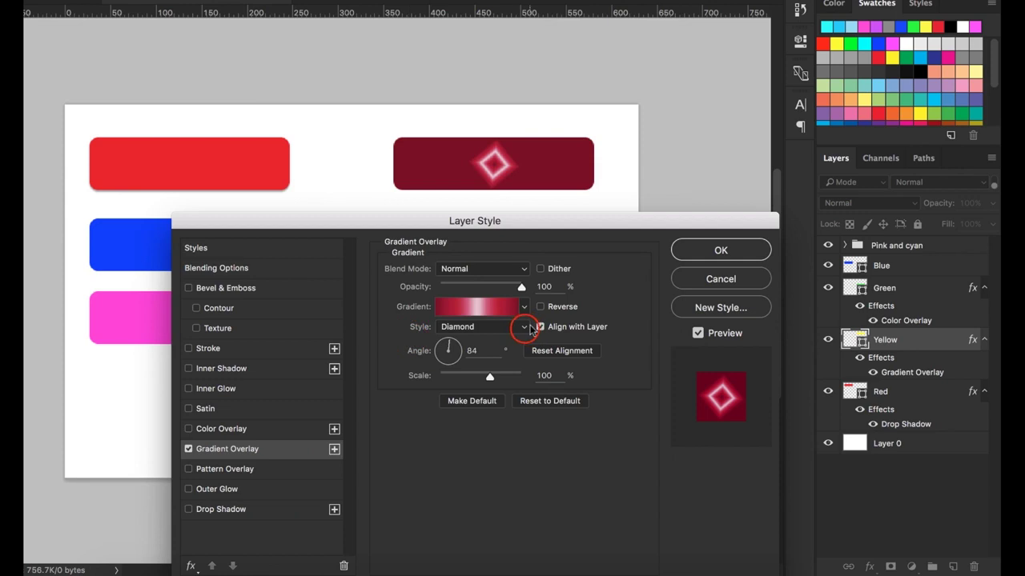
{"action": "left_click", "coordinate": [464, 280]}
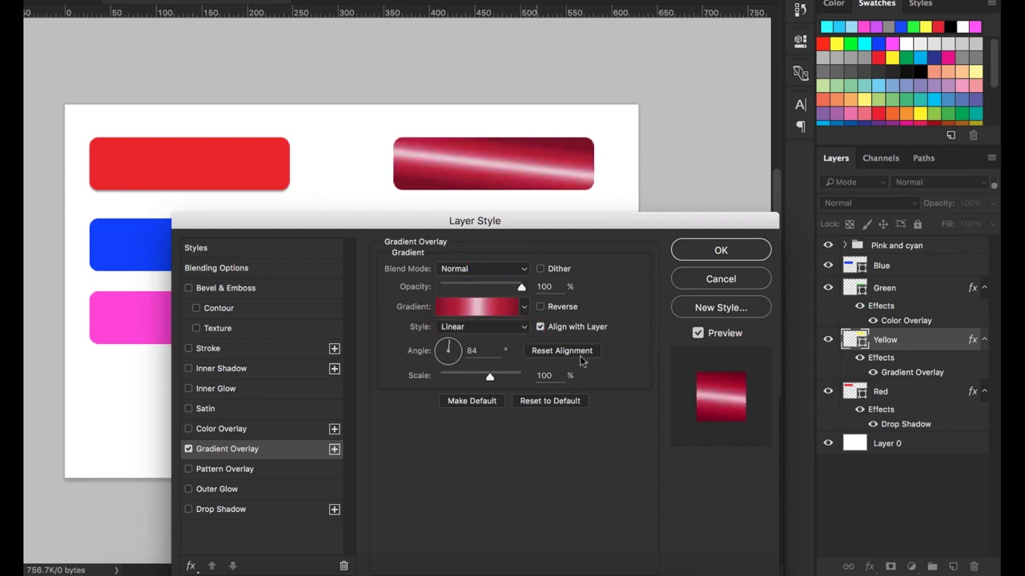
{"action": "mouse_move", "coordinate": [487, 378]}
{"action": "left_mouse_down"}
{"action": "mouse_move", "coordinate": [506, 381]}
{"action": "mouse_move", "coordinate": [417, 381]}
{"action": "mouse_move", "coordinate": [485, 377]}
{"action": "left_mouse_up"}
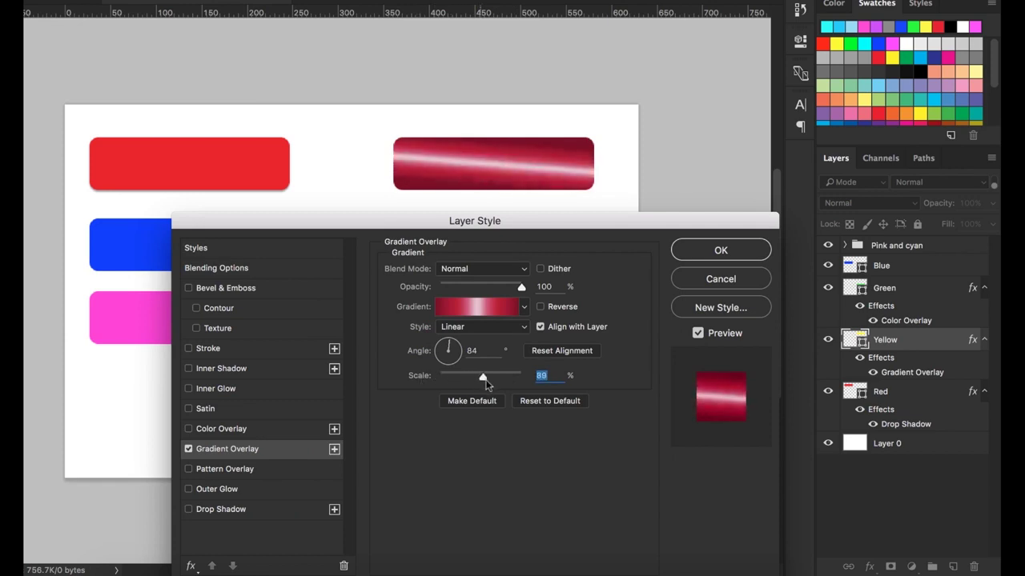
{"action": "left_click", "coordinate": [720, 251]}
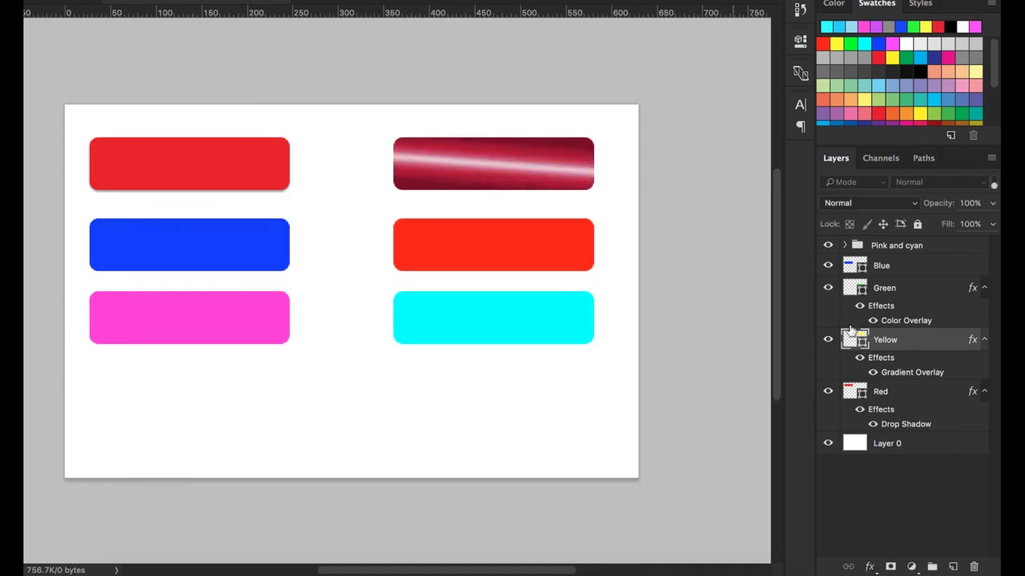
{"action": "left_click", "coordinate": [870, 567]}
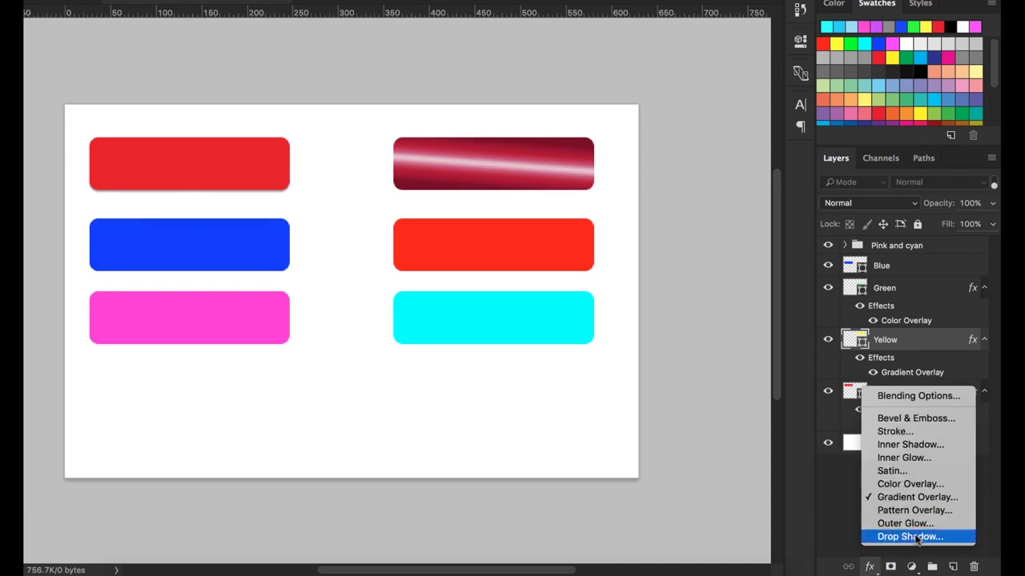
{"action": "left_click", "coordinate": [744, 178]}
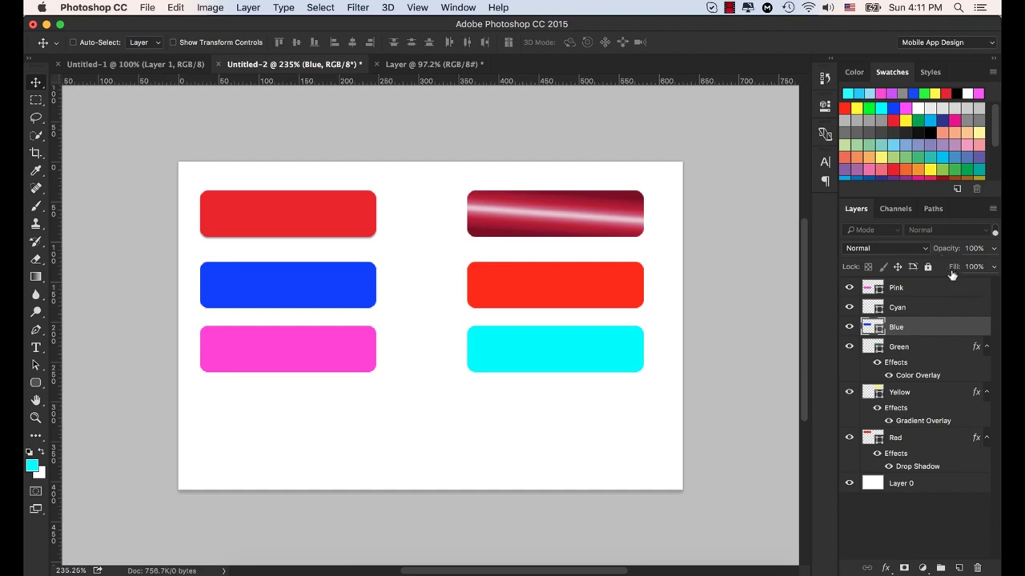
{"action": "left_click", "coordinate": [912, 347]}
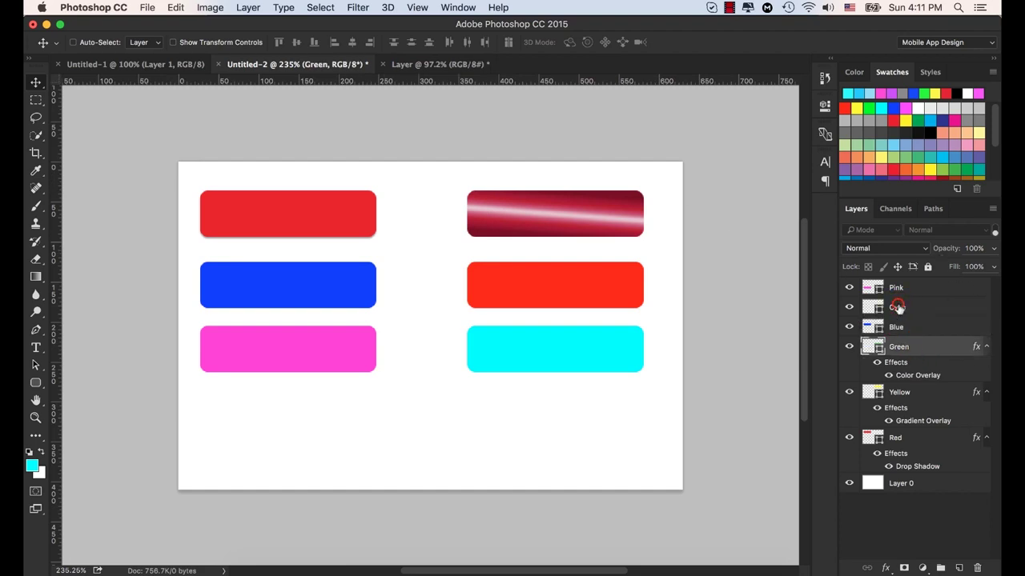
{"action": "left_click", "coordinate": [898, 307]}
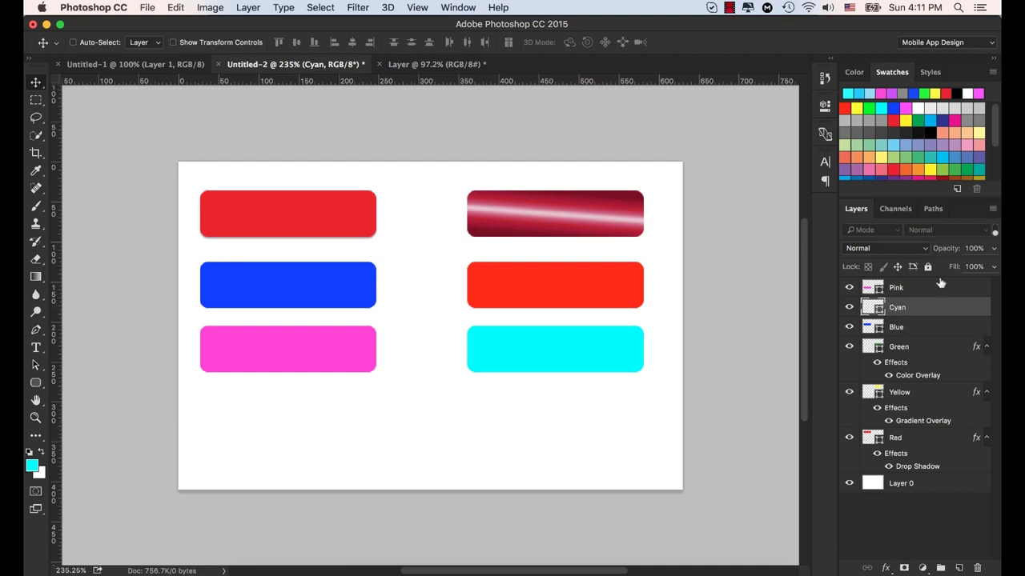
Step: Try the Pink layer's opacity at 50%, 0% and 10%, and restore it to 100%
{"action": "left_click", "coordinate": [896, 289]}
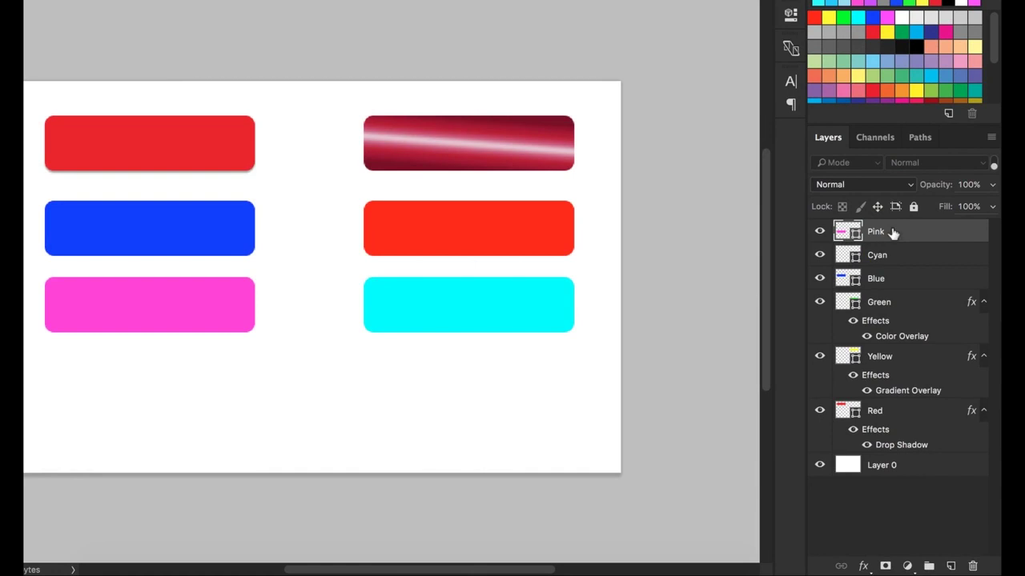
{"action": "left_click_drag", "start_coordinate": [940, 192], "coordinate": [898, 189]}
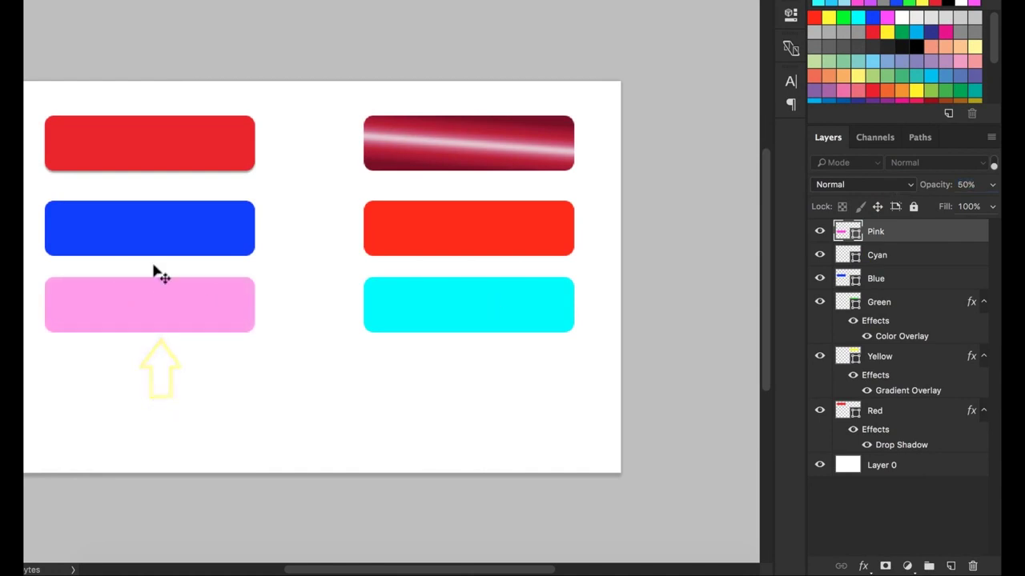
{"action": "left_click_drag", "start_coordinate": [935, 189], "coordinate": [802, 192]}
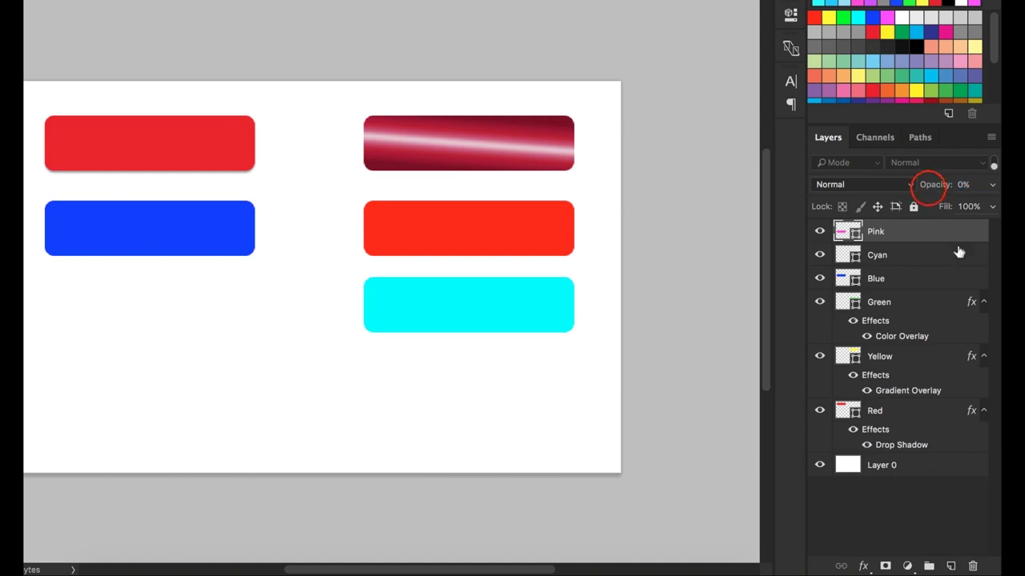
{"action": "left_click_drag", "start_coordinate": [931, 189], "coordinate": [933, 192]}
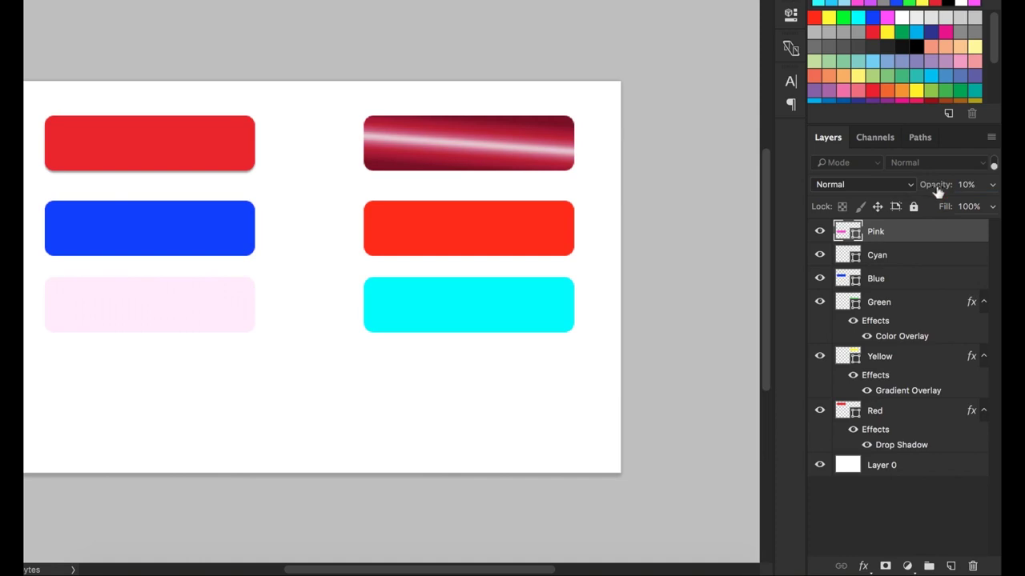
{"action": "left_click_drag", "start_coordinate": [931, 191], "coordinate": [998, 193]}
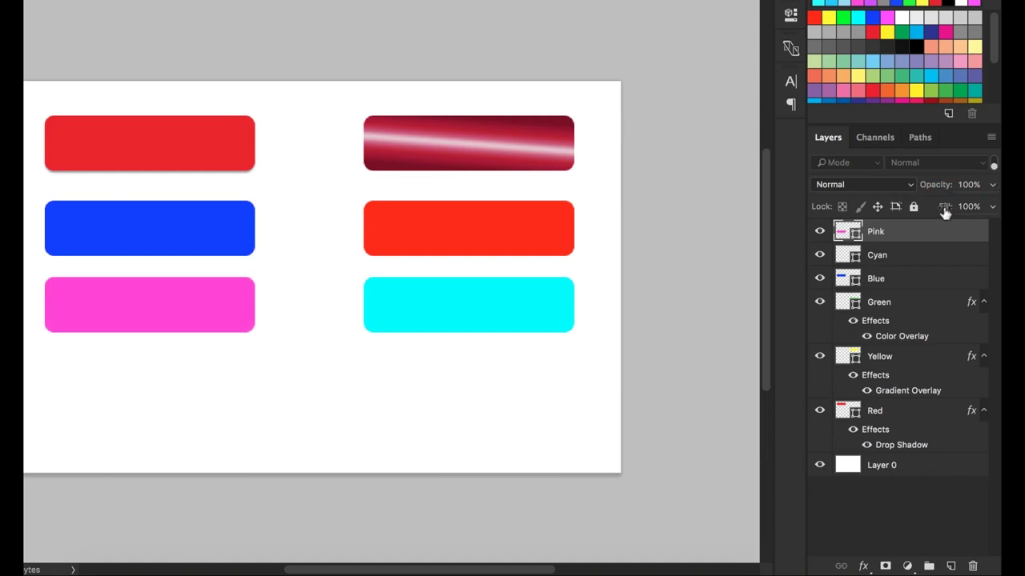
Step: Lower the Pink layer's fill to 0% and raise it back to 90%
{"action": "left_click_drag", "start_coordinate": [945, 213], "coordinate": [806, 213]}
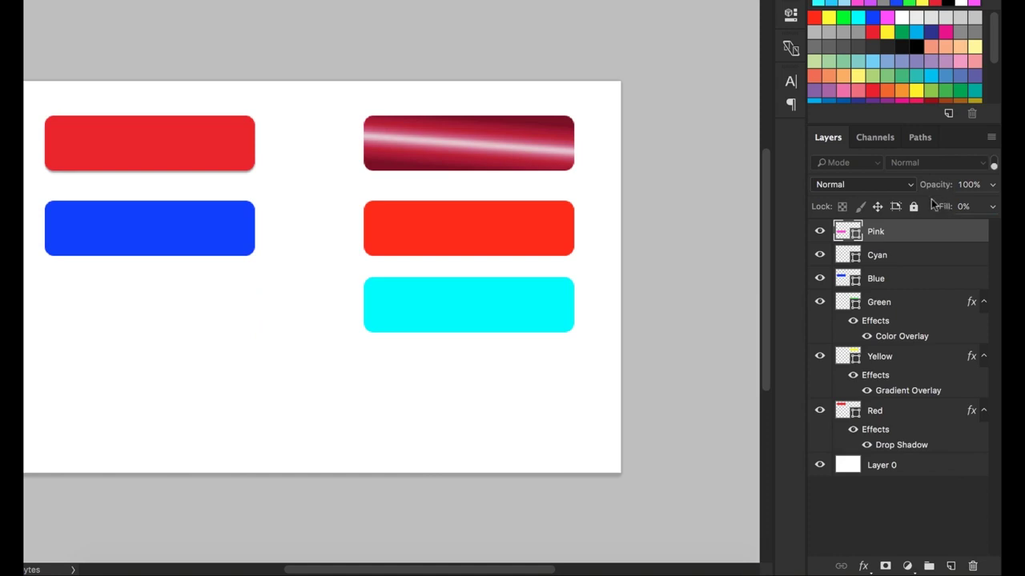
{"action": "left_click_drag", "start_coordinate": [933, 206], "coordinate": [945, 208]}
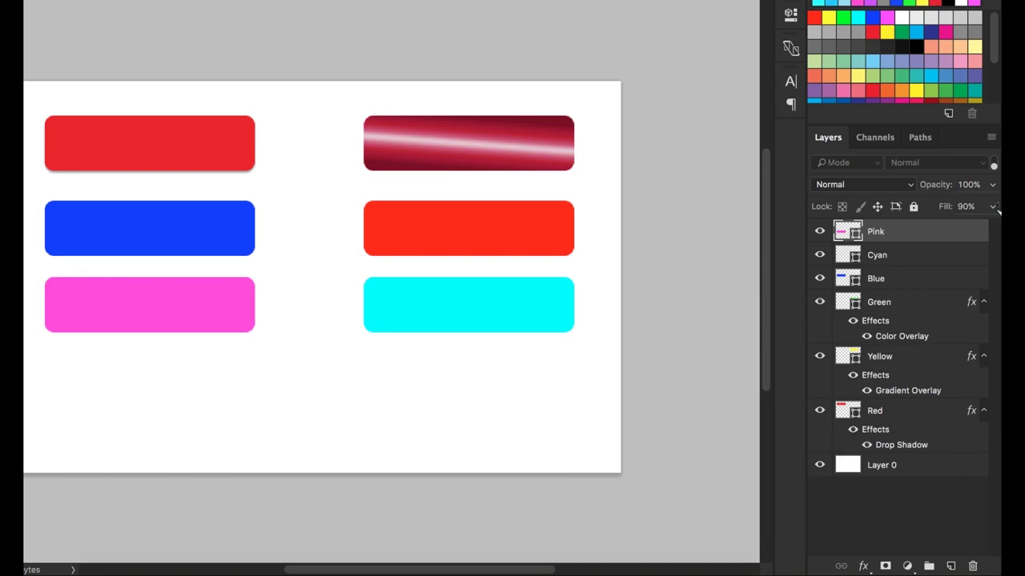
Step: Try the Yellow layer's opacity at 50% and 0%, and restore it to 100%
{"action": "left_click", "coordinate": [893, 387]}
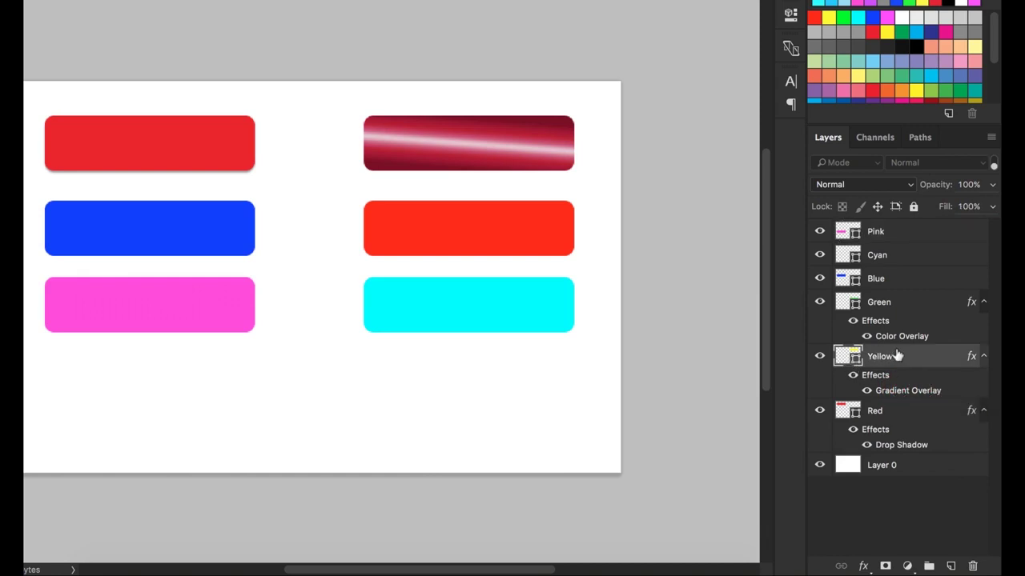
{"action": "left_click", "coordinate": [874, 411]}
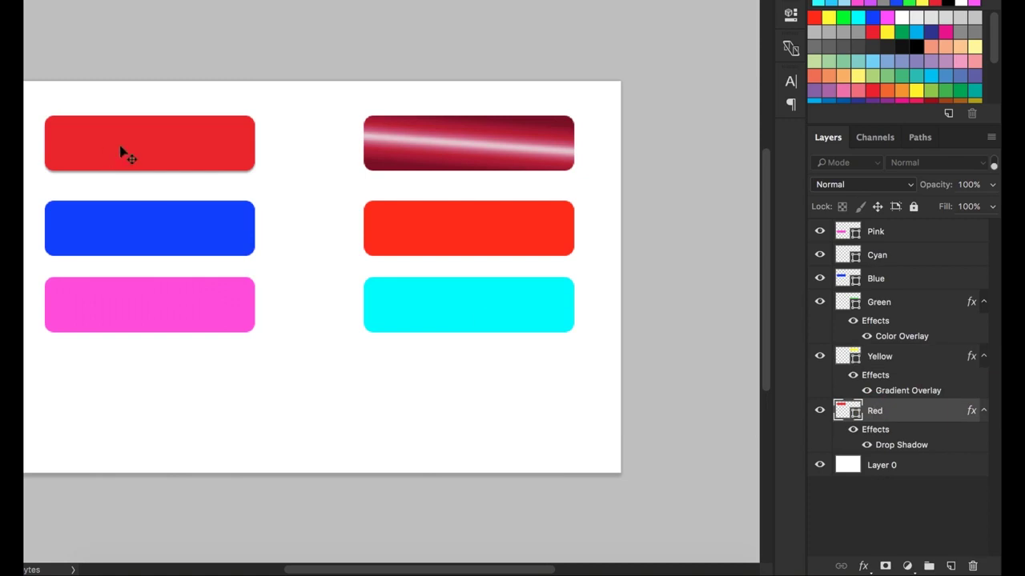
{"action": "left_click", "coordinate": [875, 359]}
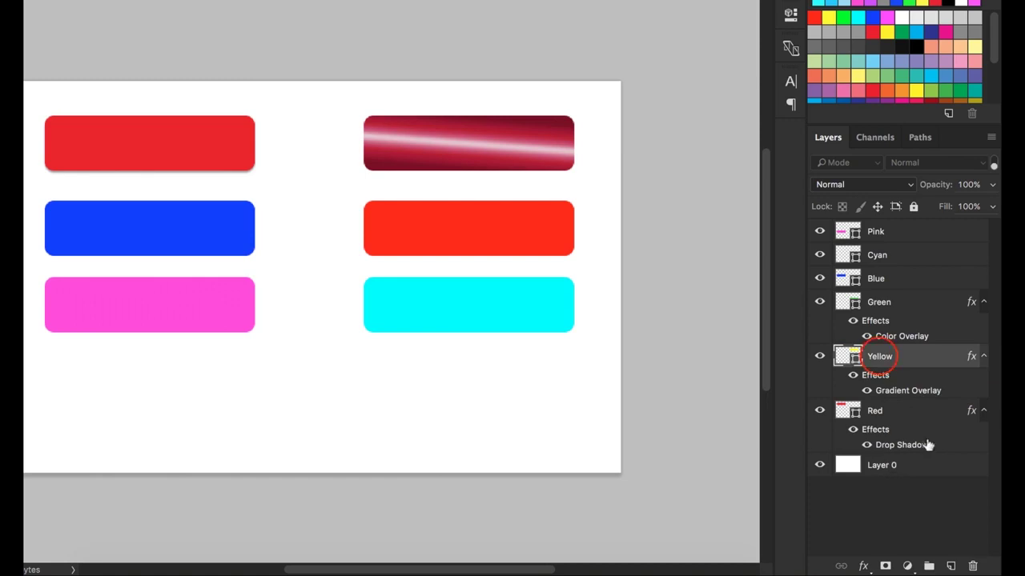
{"action": "left_click", "coordinate": [882, 362]}
{"action": "left_click_drag", "start_coordinate": [937, 190], "coordinate": [897, 189]}
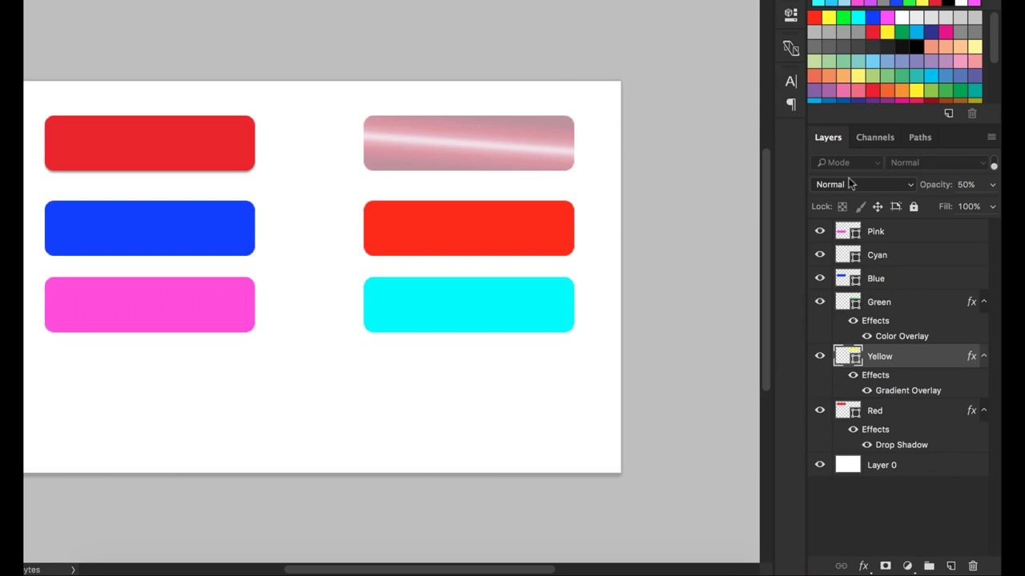
{"action": "left_click", "coordinate": [935, 188]}
{"action": "left_click", "coordinate": [936, 188]}
{"action": "left_click", "coordinate": [936, 188]}
{"action": "left_click_drag", "start_coordinate": [936, 188], "coordinate": [827, 187]}
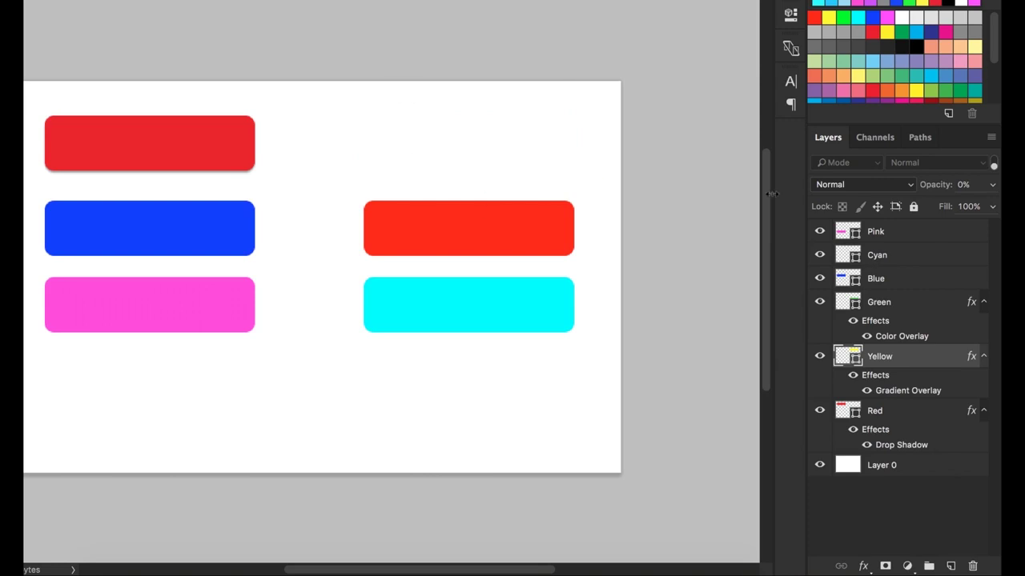
{"action": "left_click_drag", "start_coordinate": [928, 188], "coordinate": [1000, 193]}
{"action": "left_click_drag", "start_coordinate": [935, 191], "coordinate": [947, 192]}
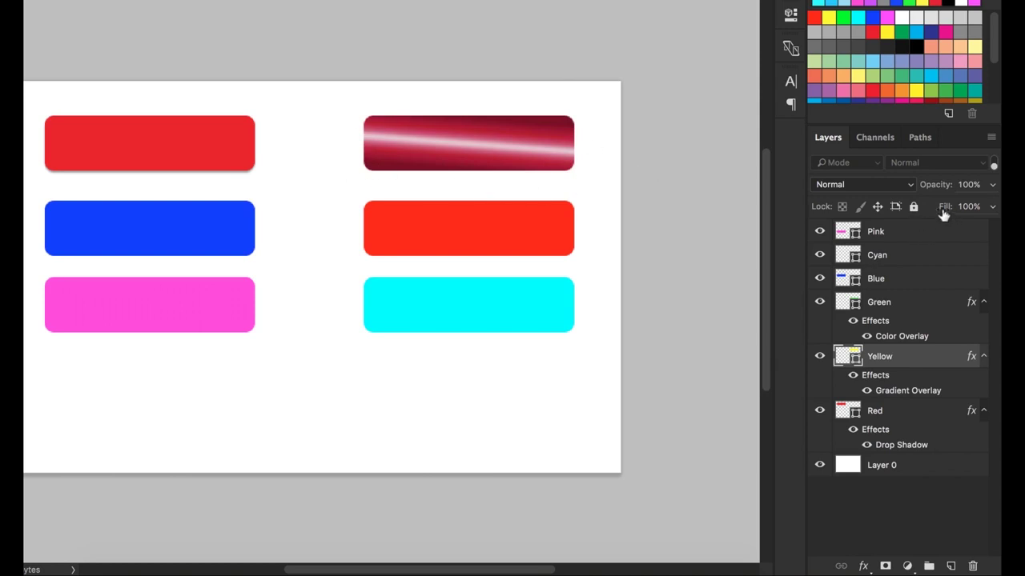
Step: Try the Yellow layer's fill at 0% to compare it with opacity, and restore it to 100%
{"action": "left_click_drag", "start_coordinate": [944, 214], "coordinate": [906, 210]}
{"action": "left_click_drag", "start_coordinate": [944, 209], "coordinate": [847, 215]}
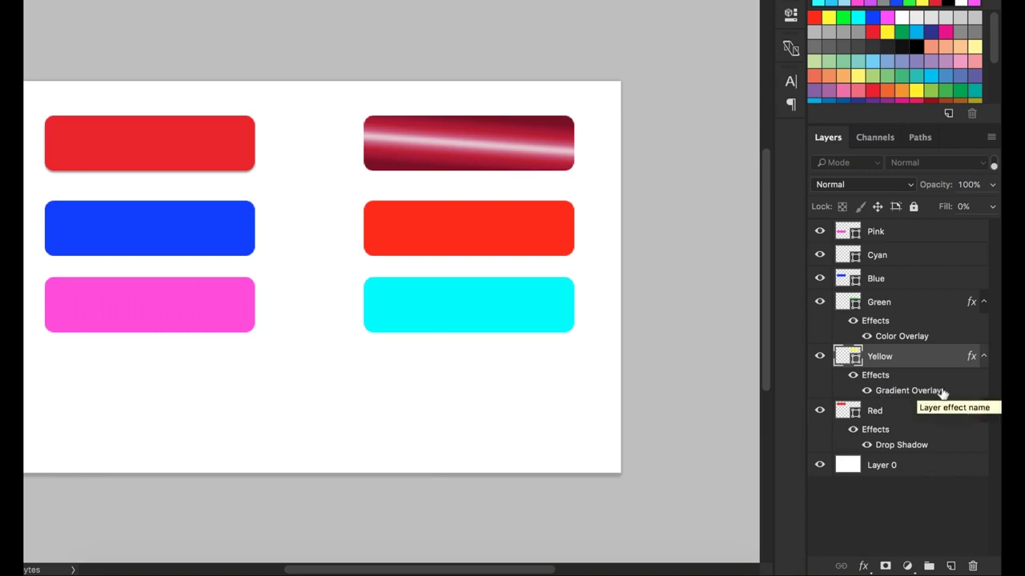
{"action": "left_click_drag", "start_coordinate": [943, 213], "coordinate": [999, 213]}
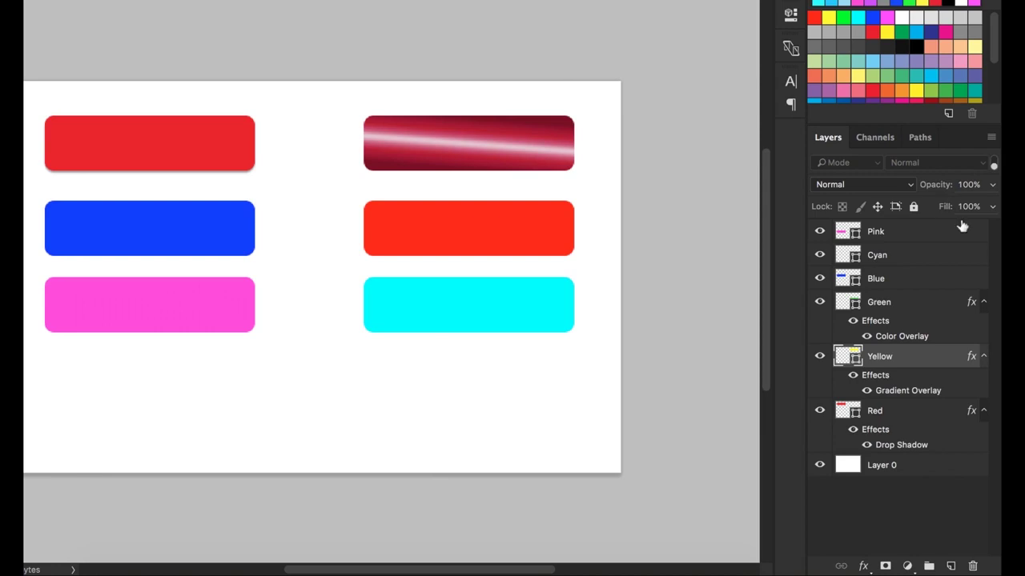
Step: Try the Red layer's opacity at 0%, restore it to 100%, and lower the layer's fill to 0%
{"action": "left_click", "coordinate": [873, 410]}
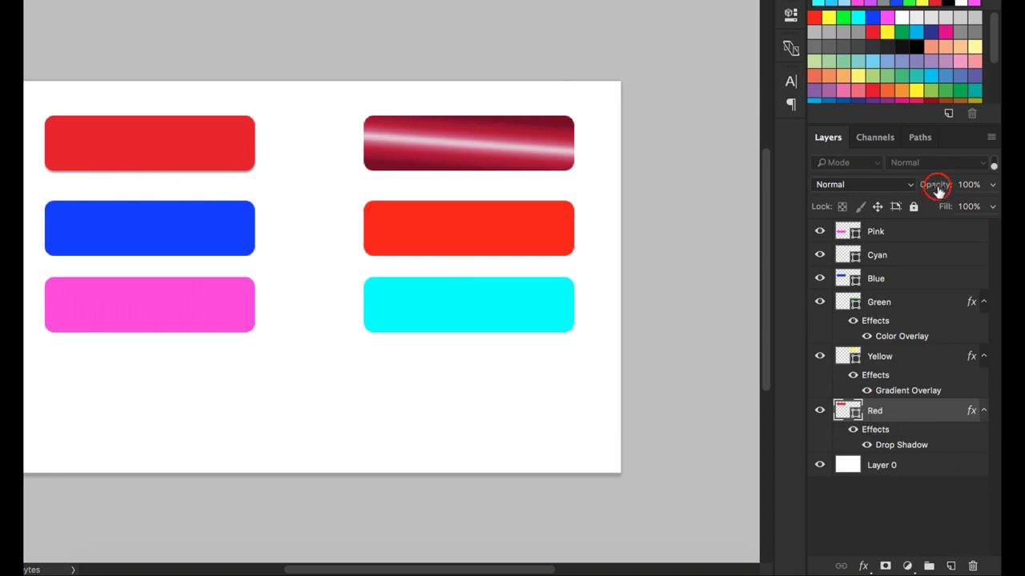
{"action": "left_click_drag", "start_coordinate": [937, 192], "coordinate": [743, 193]}
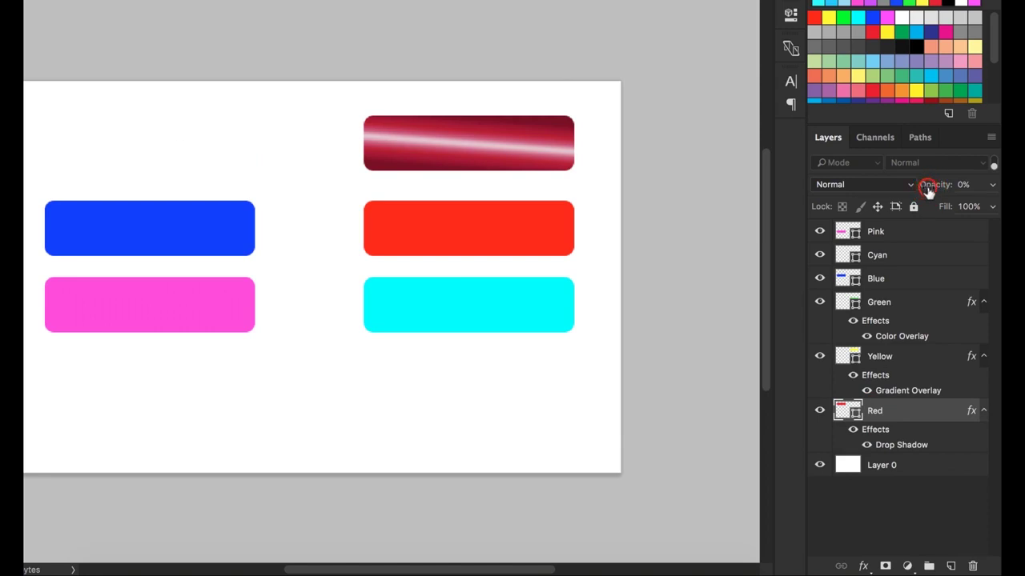
{"action": "left_click_drag", "start_coordinate": [927, 187], "coordinate": [999, 185]}
{"action": "left_click_drag", "start_coordinate": [928, 186], "coordinate": [999, 186]}
{"action": "left_click_drag", "start_coordinate": [946, 213], "coordinate": [748, 229]}
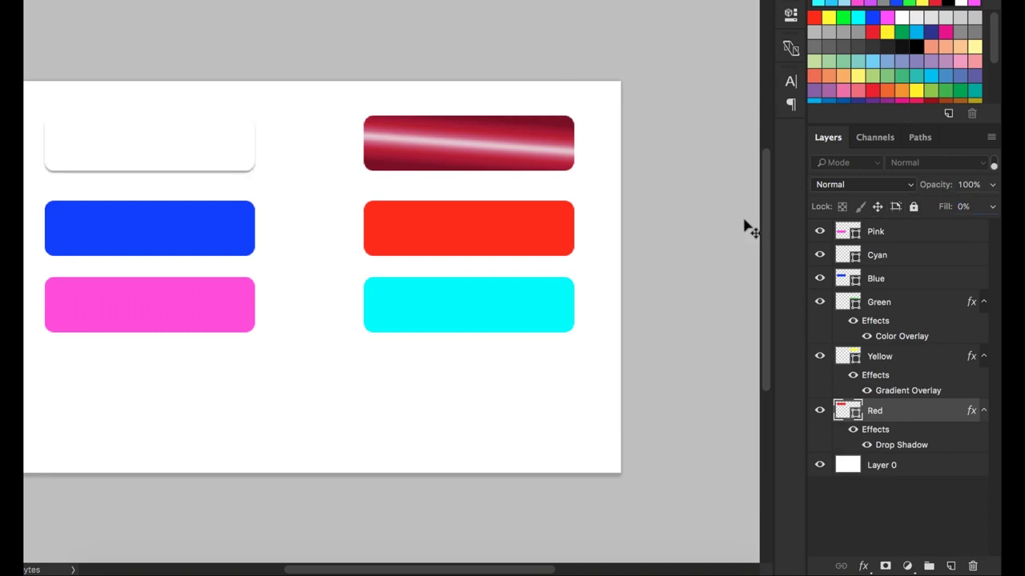